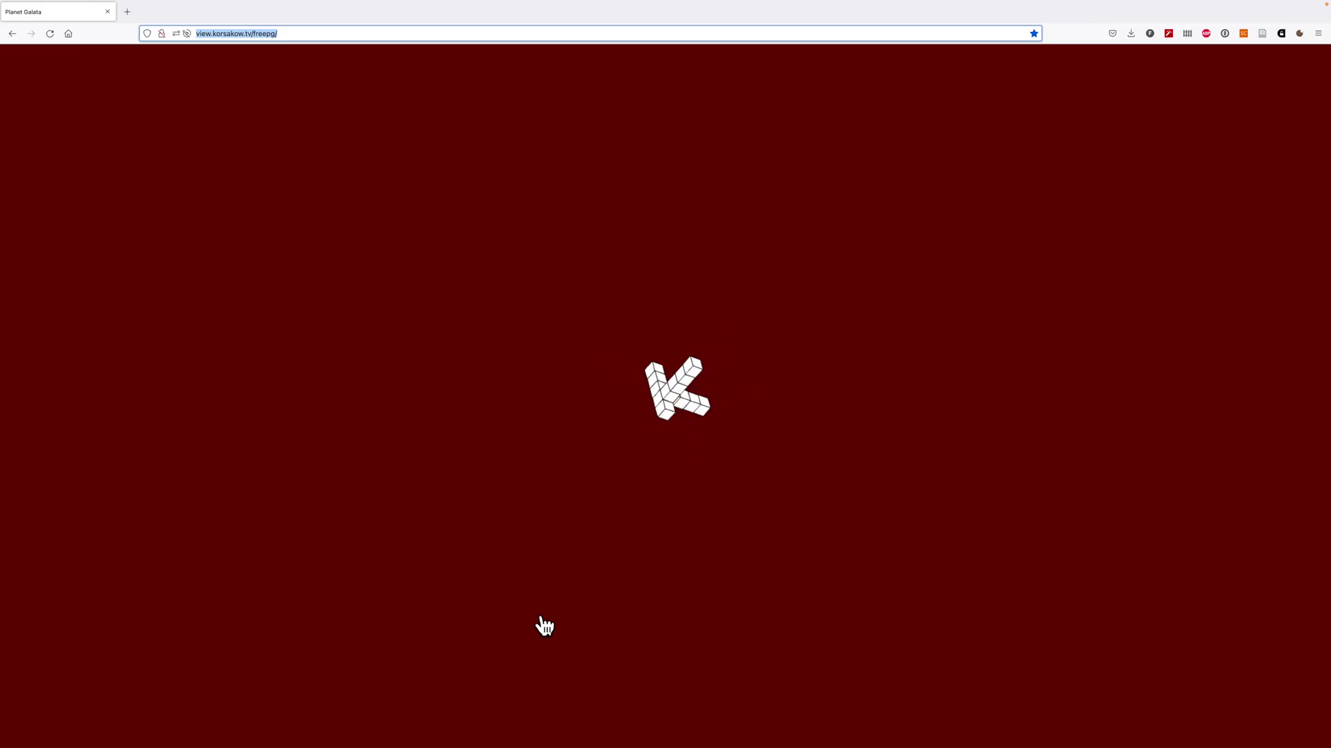
# Step: Start the Planet Galata film and open the Galata bridge clip
pyautogui.click(674, 400)
pyautogui.click(674, 400)
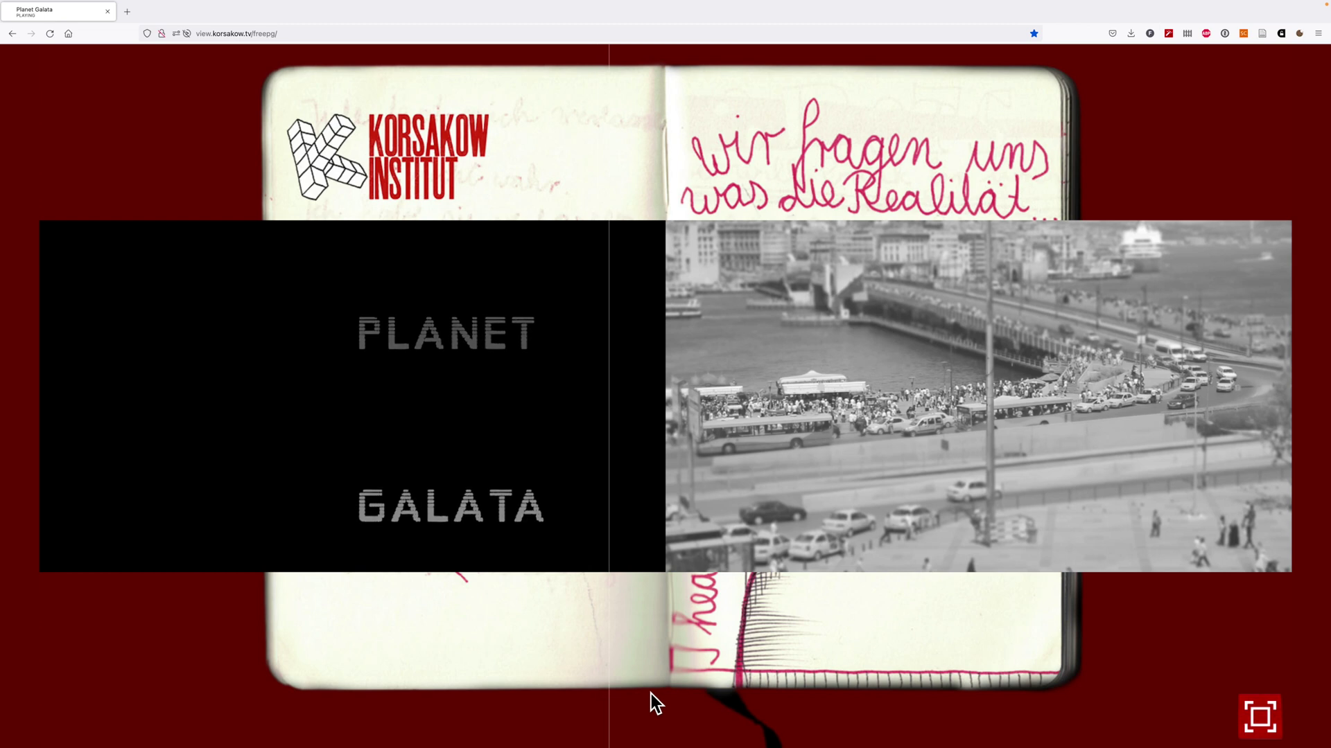
pyautogui.moveTo(839, 513)
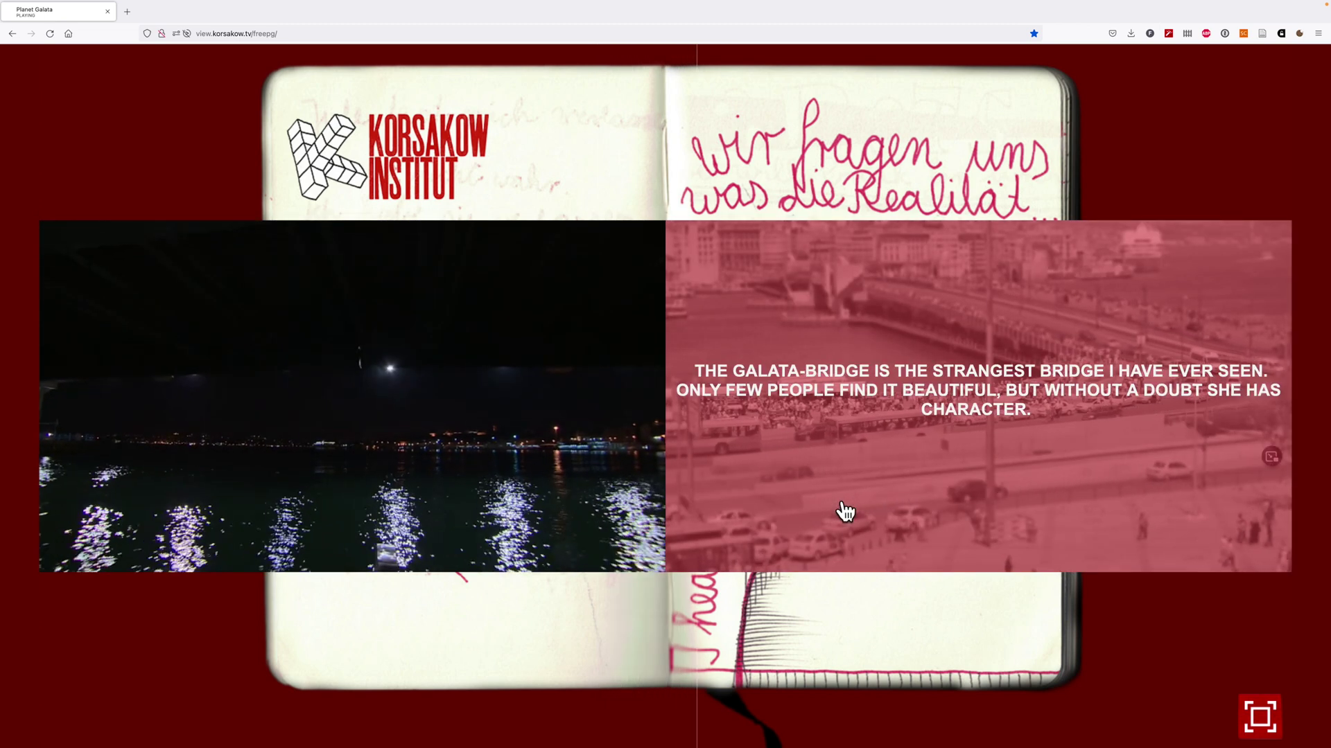
pyautogui.click(845, 512)
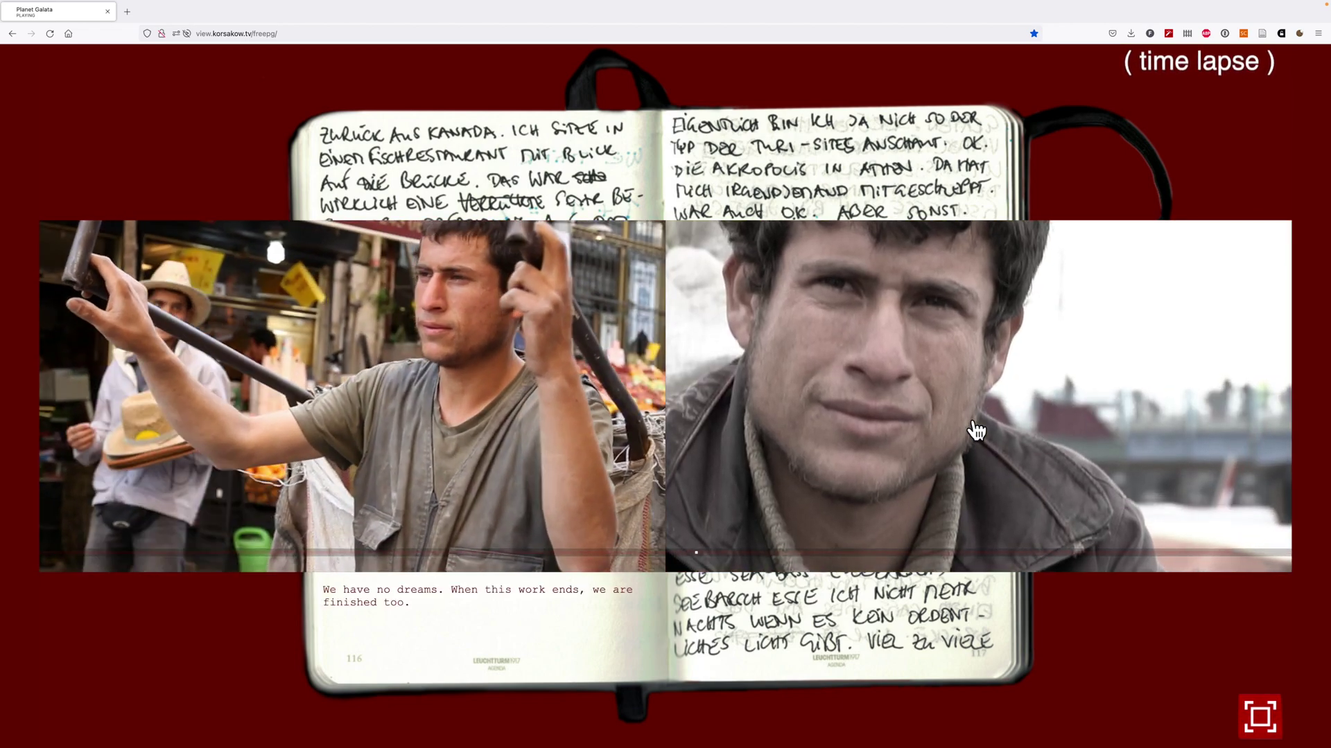
# Step: Follow the haircut, shopkeeper, DREAMS, football and MANY DRUNK PEOPLE clips, then open Bird's Eye
pyautogui.click(976, 431)
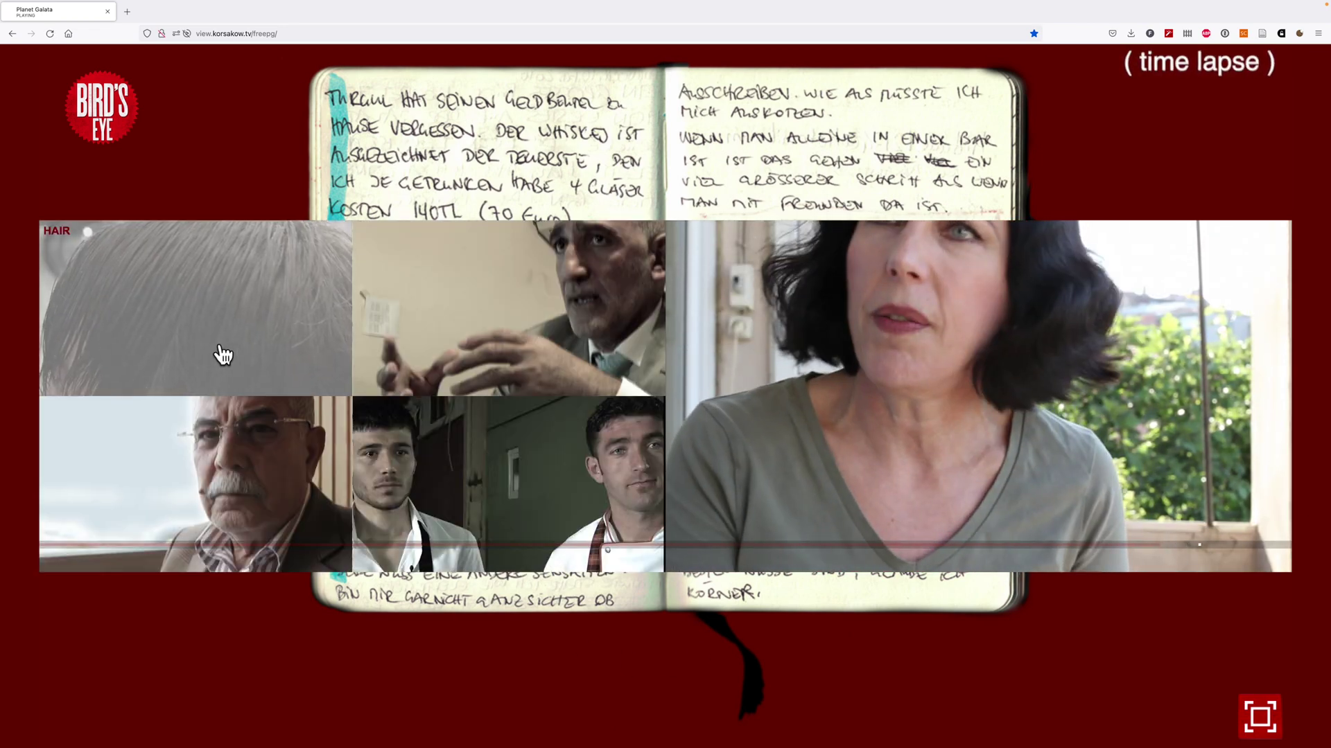
pyautogui.click(223, 354)
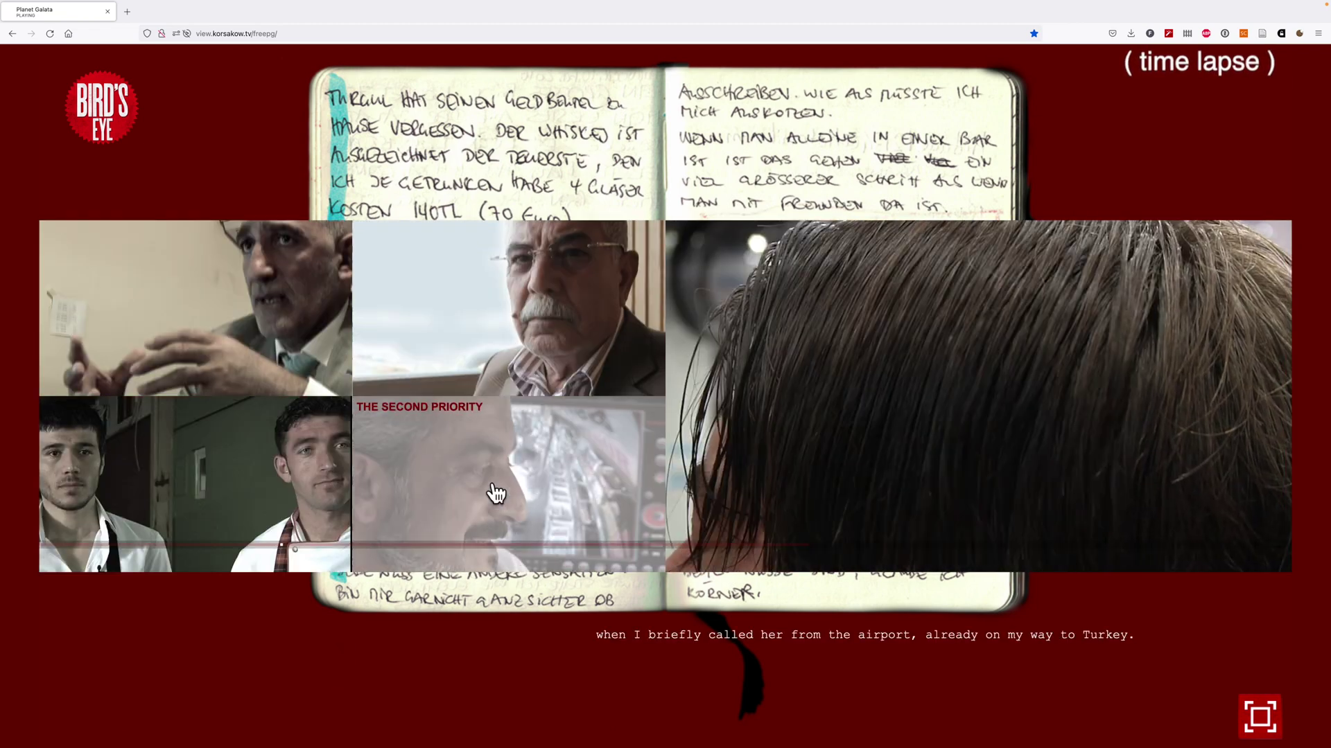
pyautogui.click(493, 511)
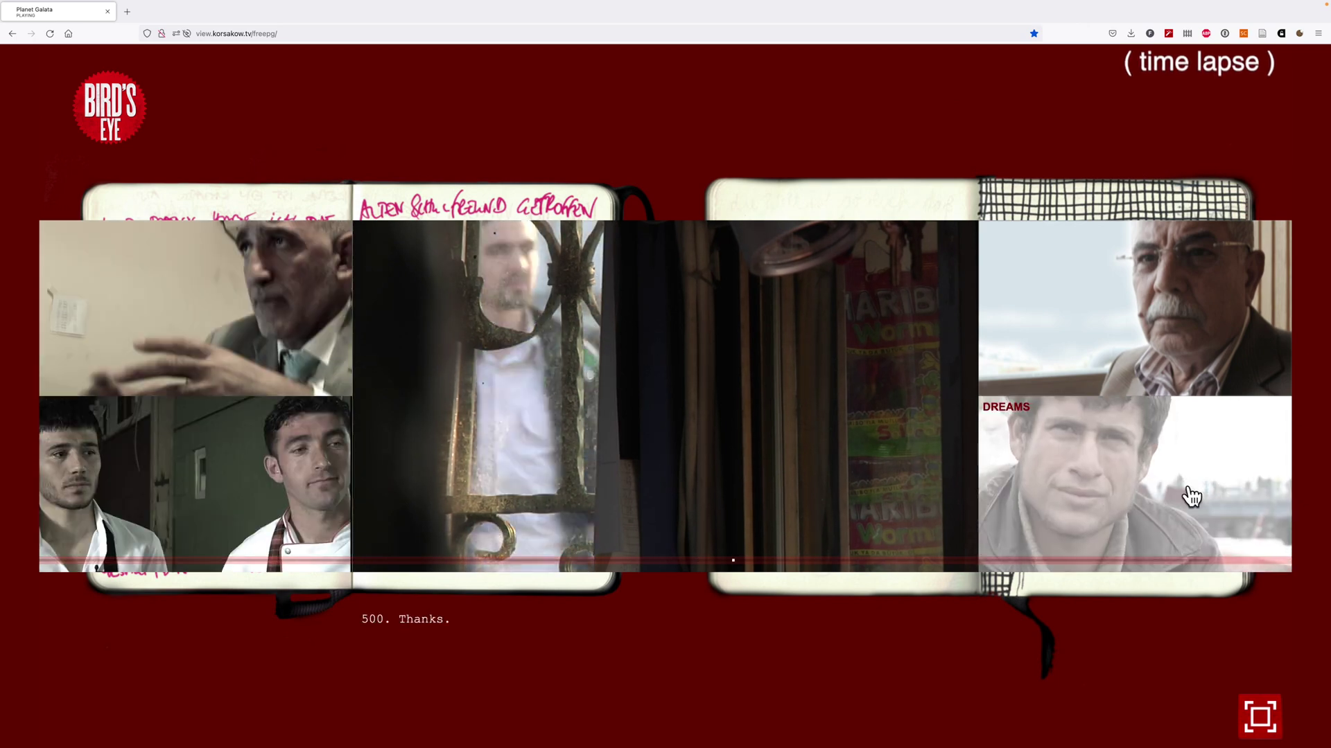
pyautogui.click(1188, 496)
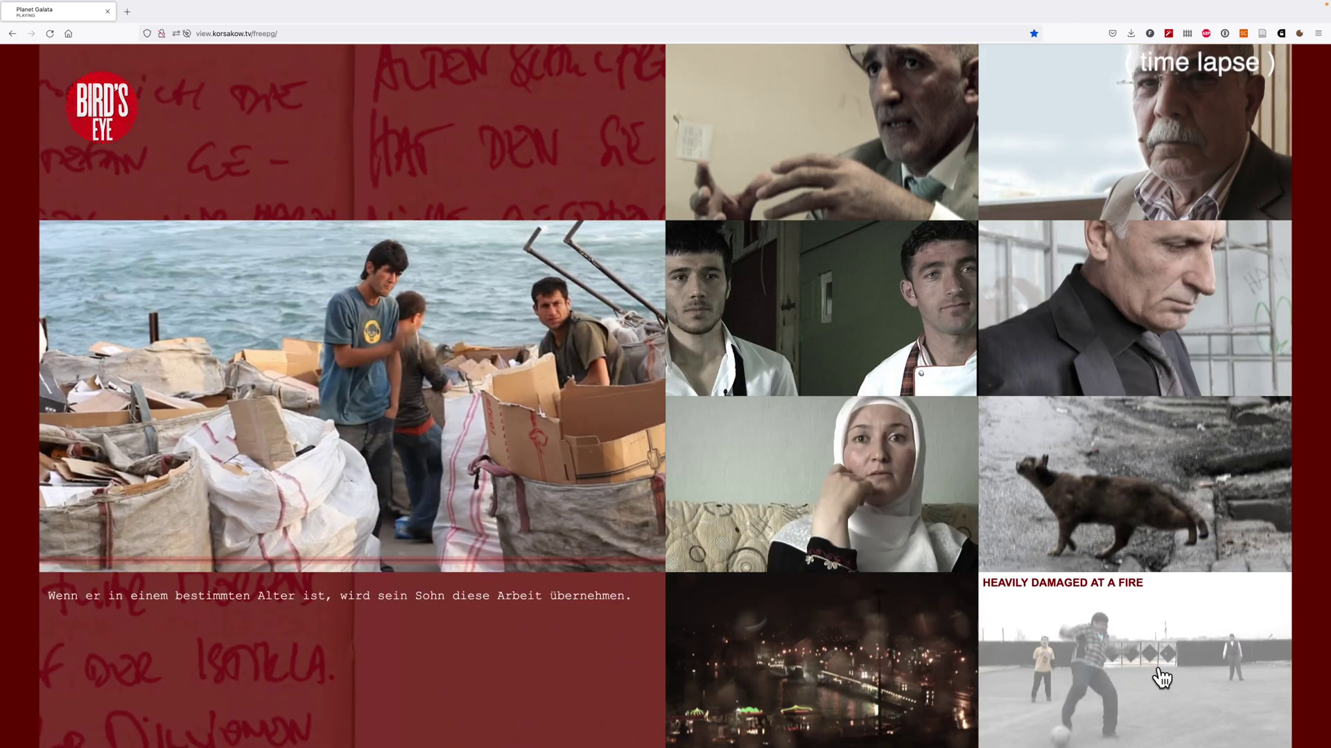
pyautogui.click(1158, 678)
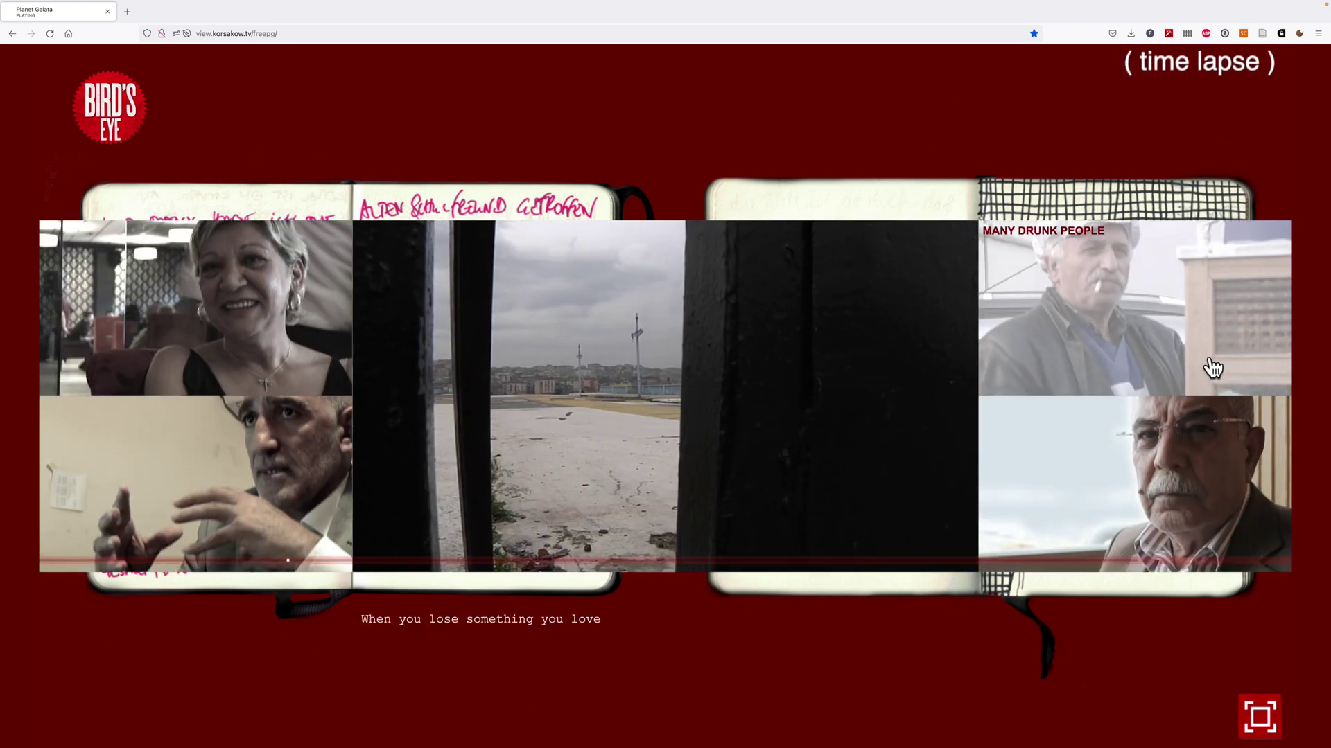
pyautogui.click(1212, 367)
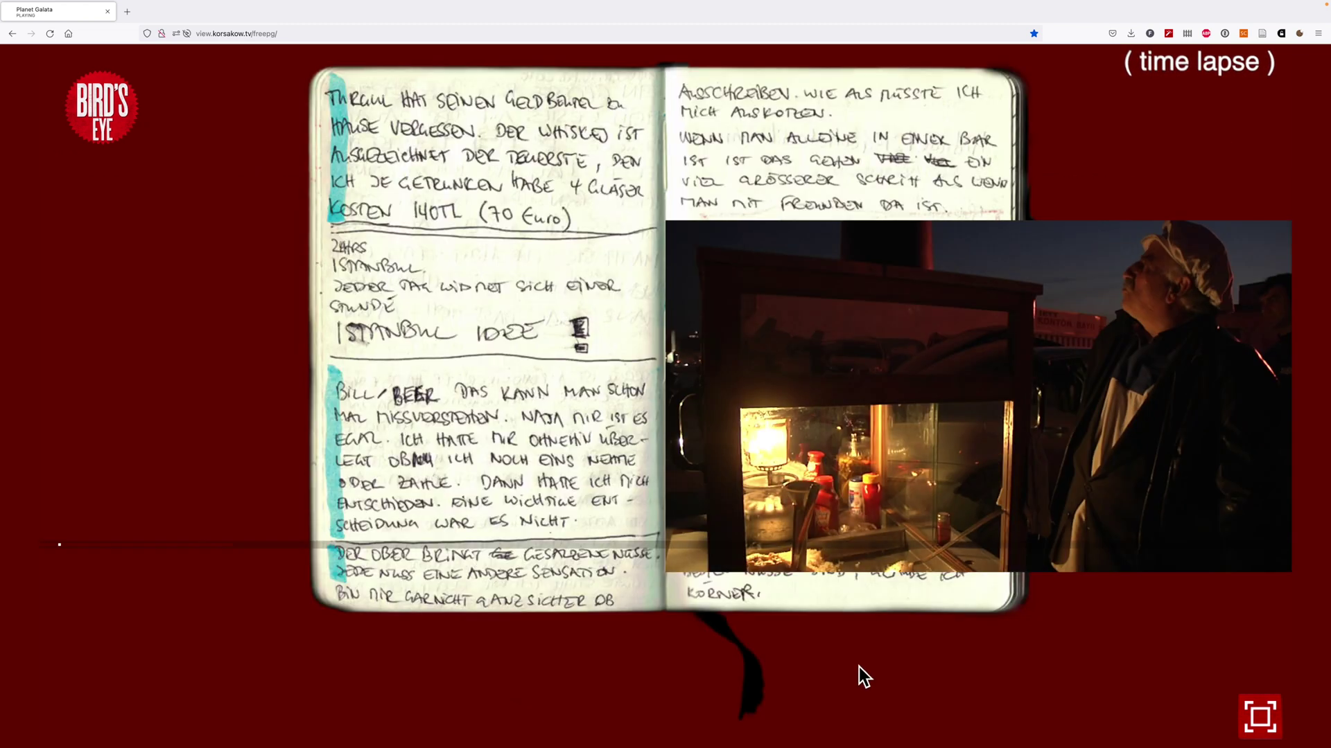
pyautogui.click(104, 129)
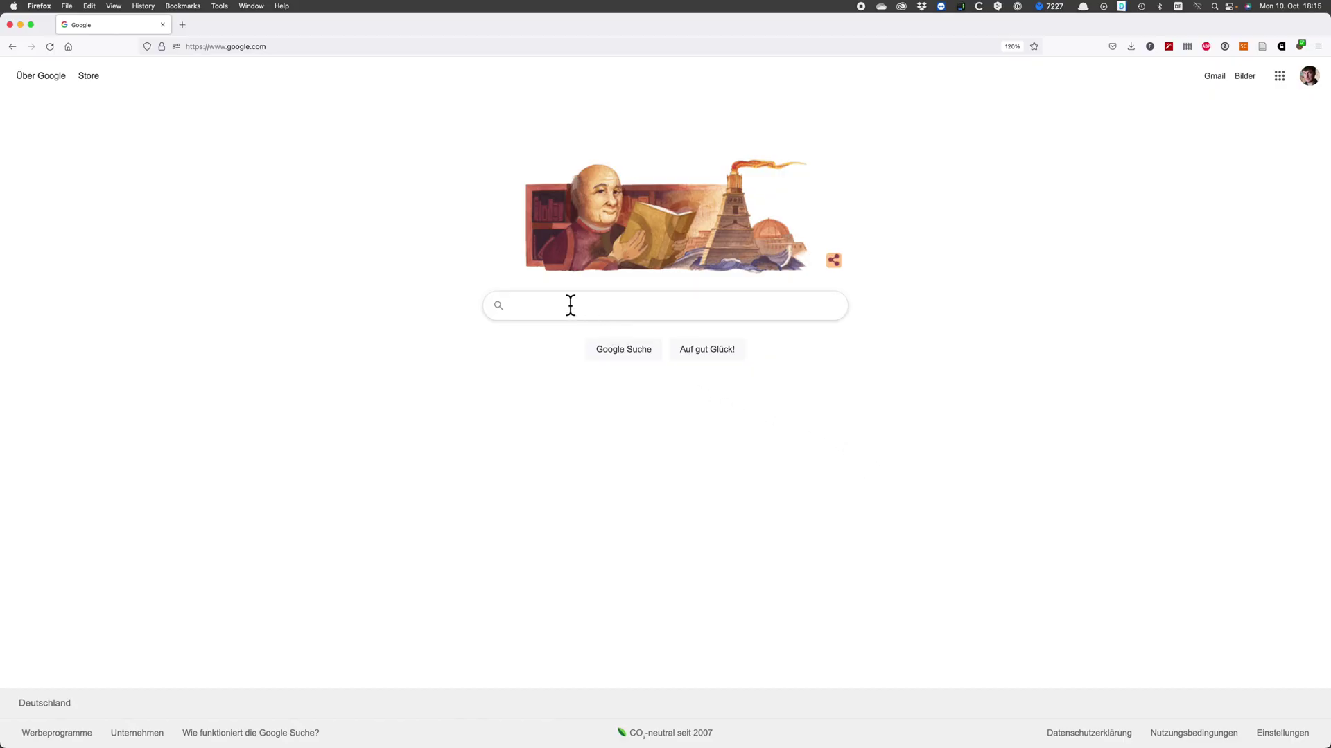
# Step: Search Google for 'download korsakow software'
pyautogui.click(568, 303)
pyautogui.write('down')
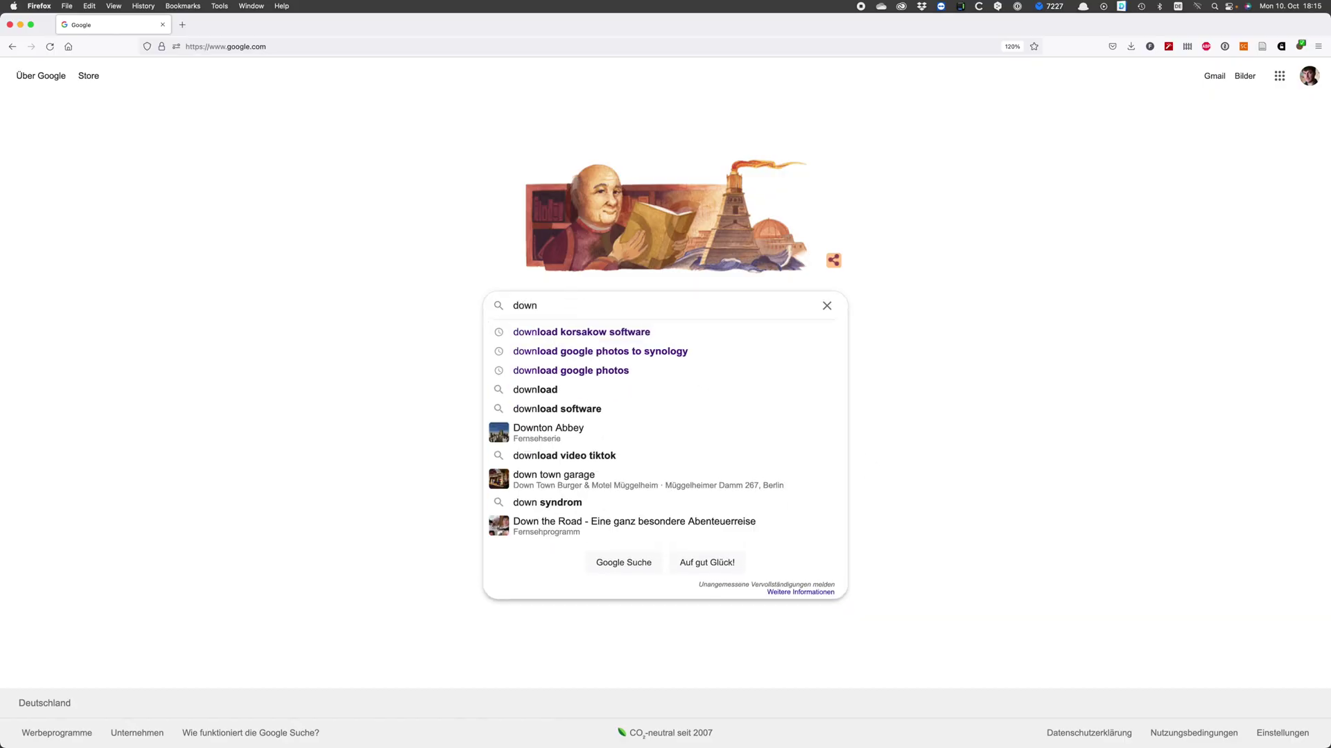
pyautogui.write('load korsakow software')
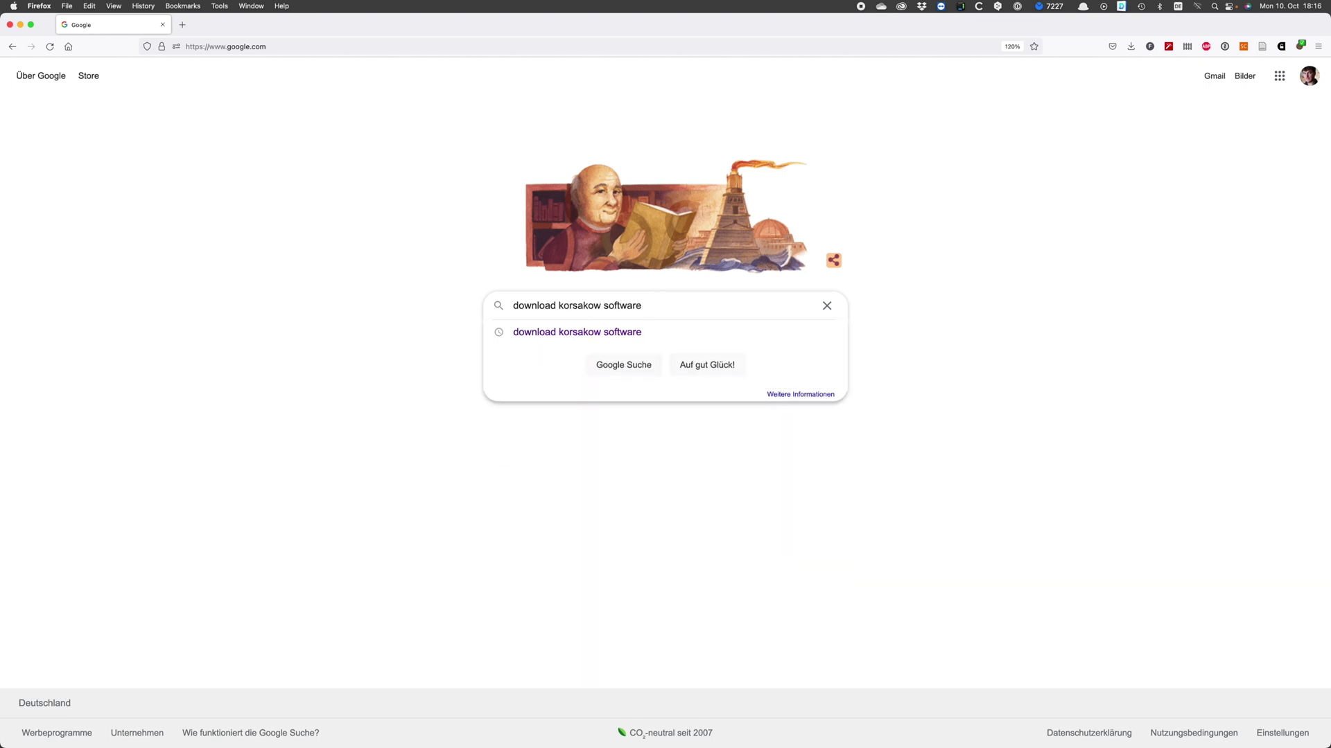
pyautogui.press('Return')
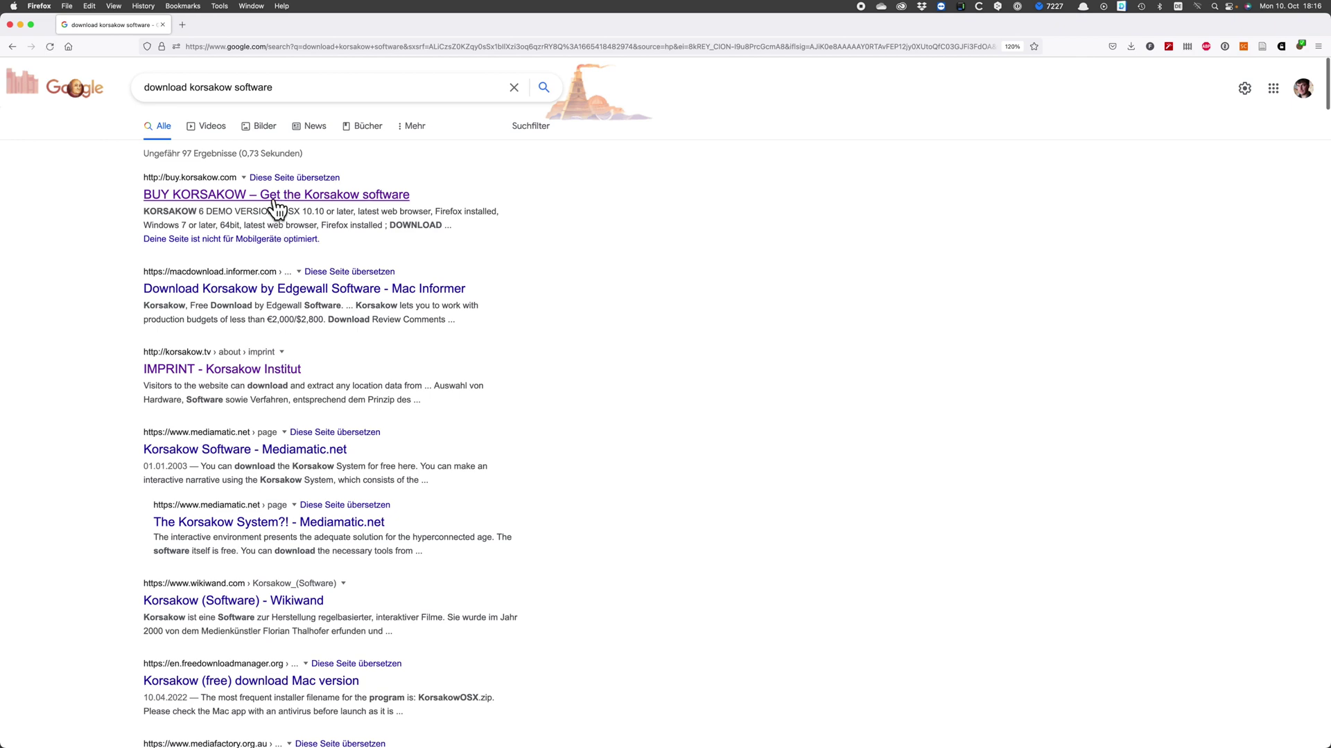
# Step: On buy.korsakow.com, find the demo version and download the Mac installer
pyautogui.click(277, 199)
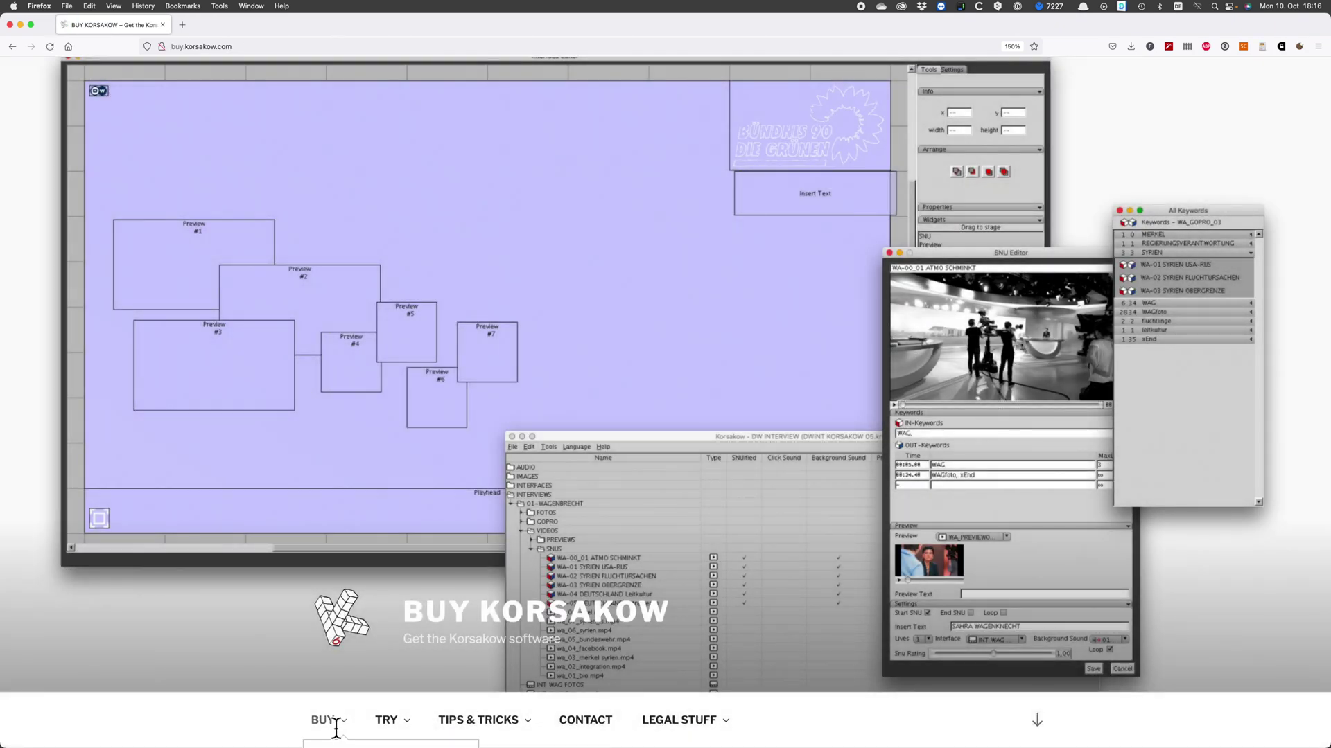
pyautogui.moveTo(385, 726)
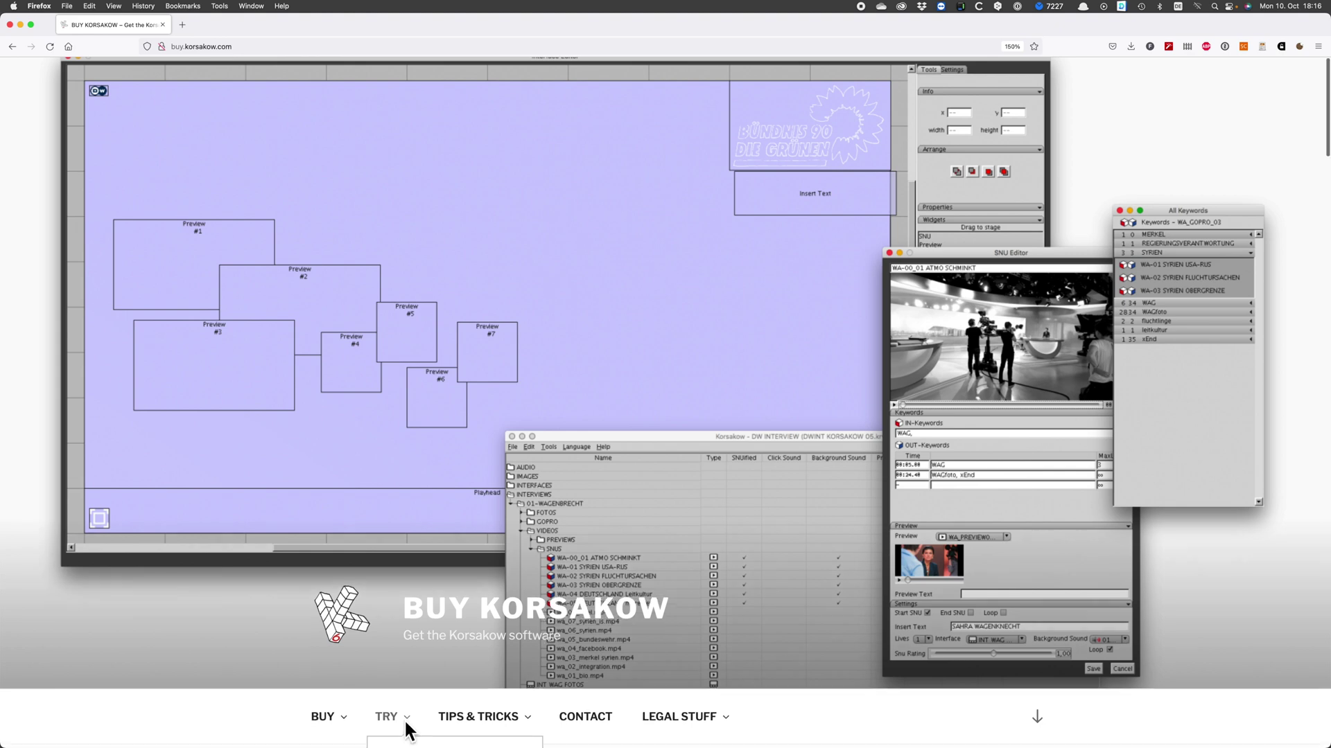
pyautogui.scroll(-5, 398, 625)
pyautogui.moveTo(395, 367)
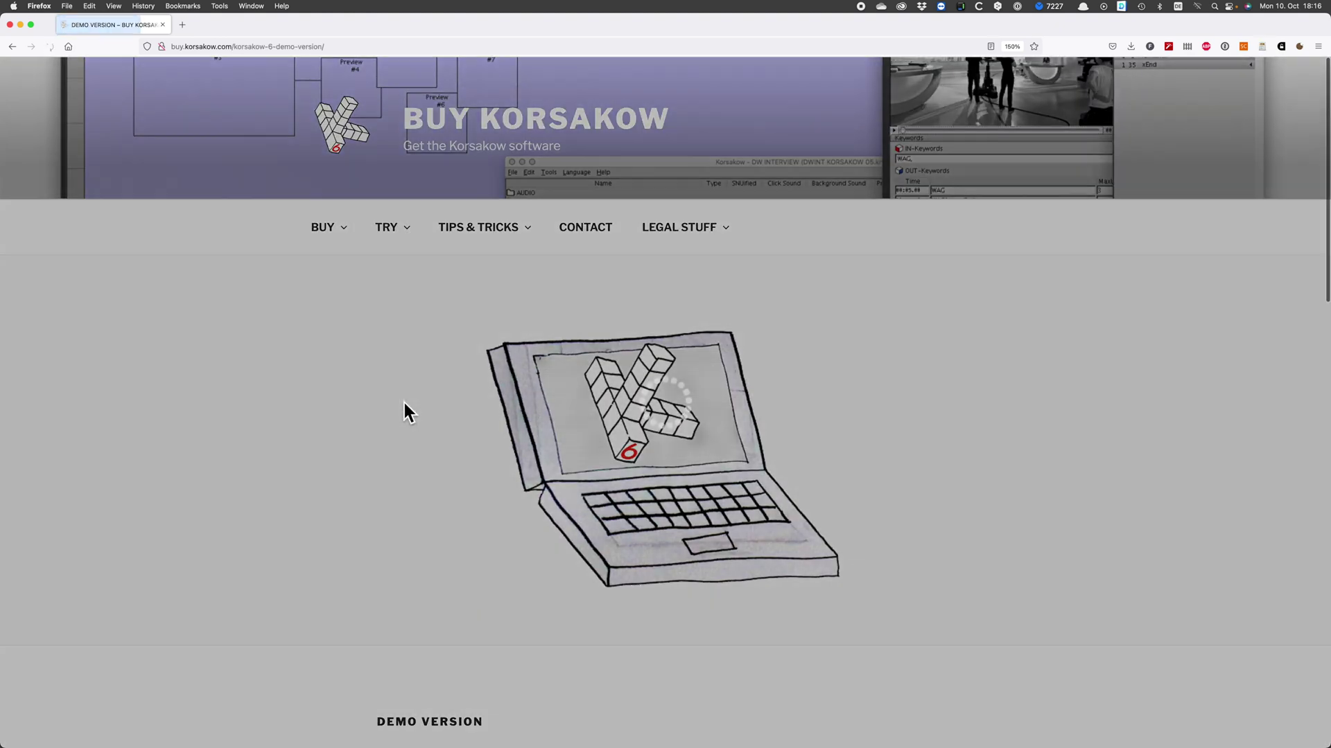
pyautogui.scroll(-3, 402, 401)
pyautogui.scroll(-10, 404, 412)
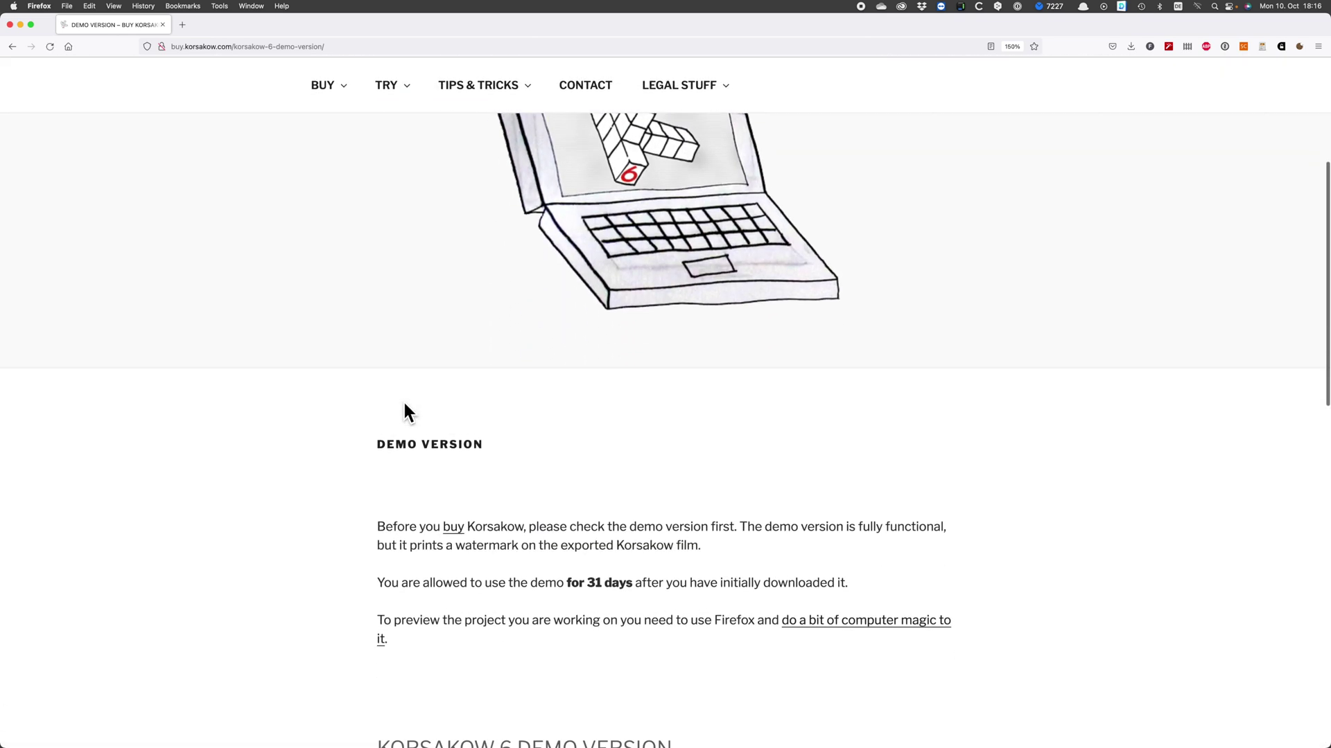
pyautogui.press('ctrl+super+f')
pyautogui.click(438, 320)
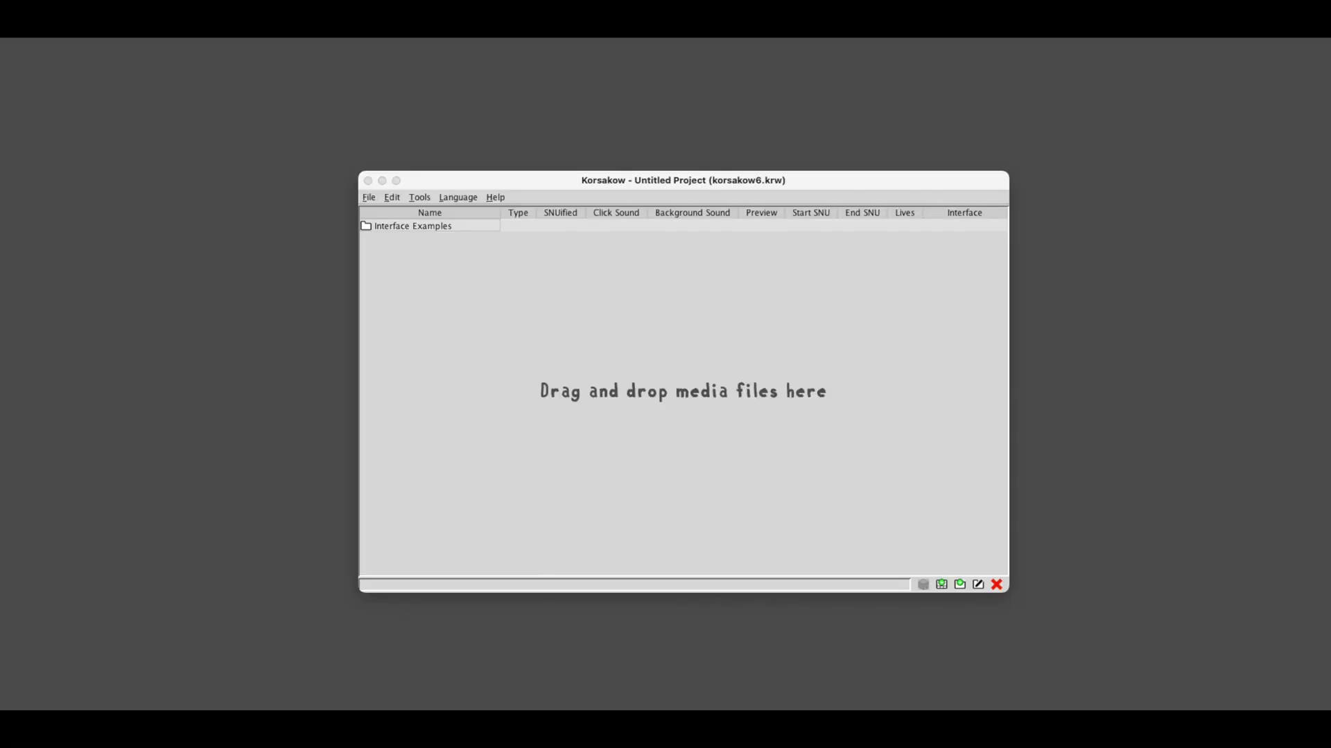
pyautogui.moveTo(1329, 239); pyautogui.dragTo(1257, 243)
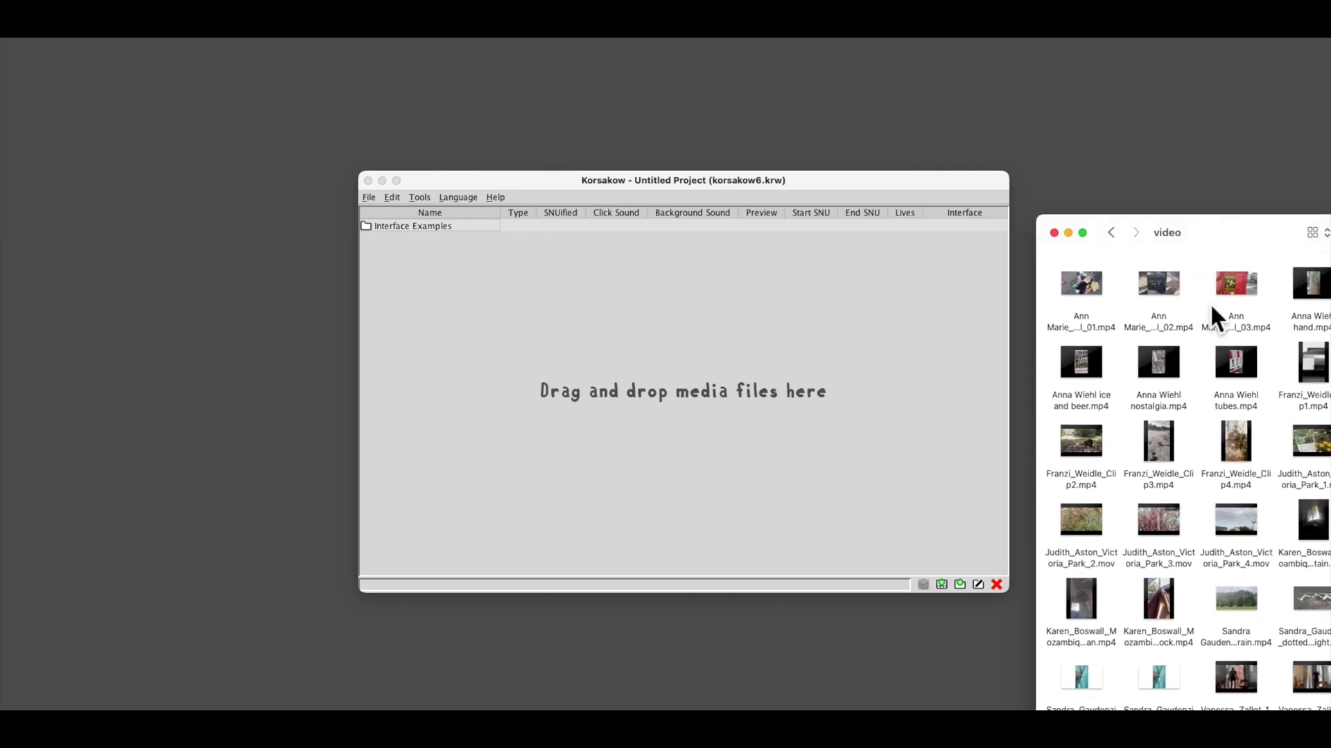
pyautogui.press('super+a')
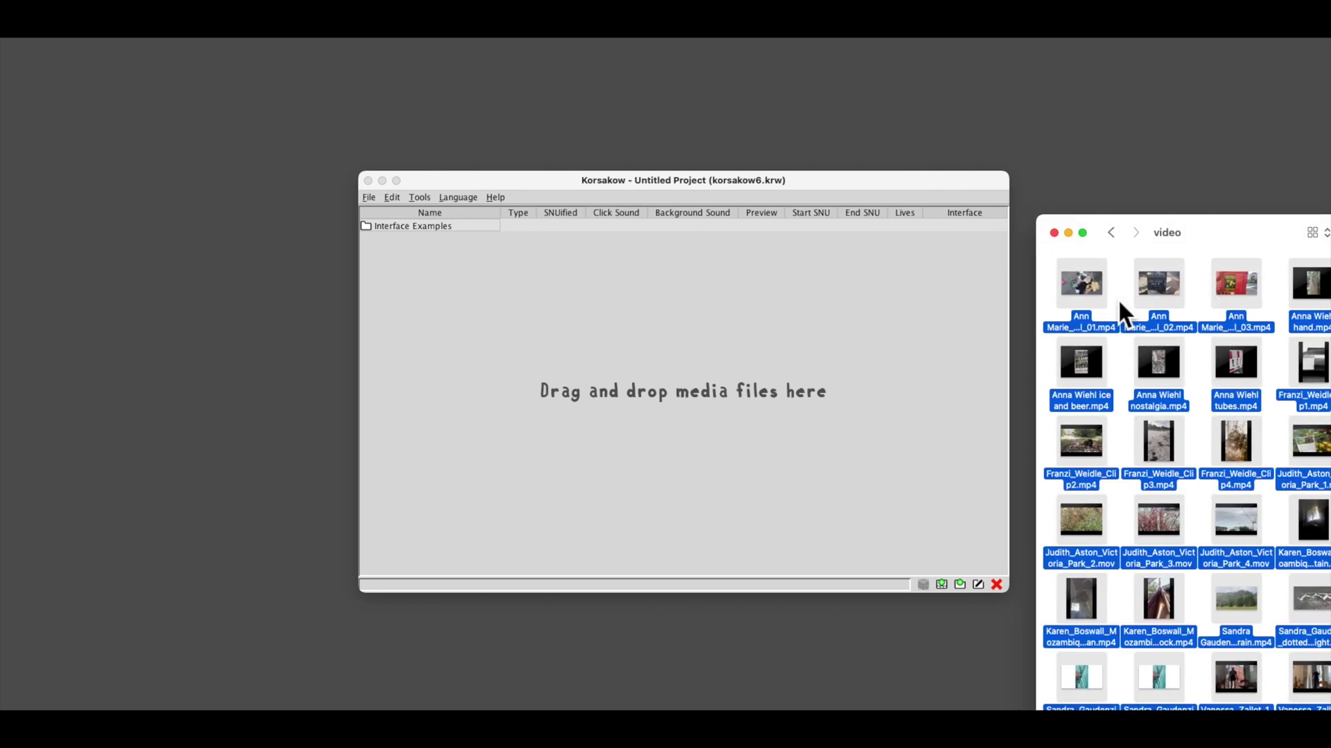
pyautogui.moveTo(1095, 289); pyautogui.dragTo(742, 388)
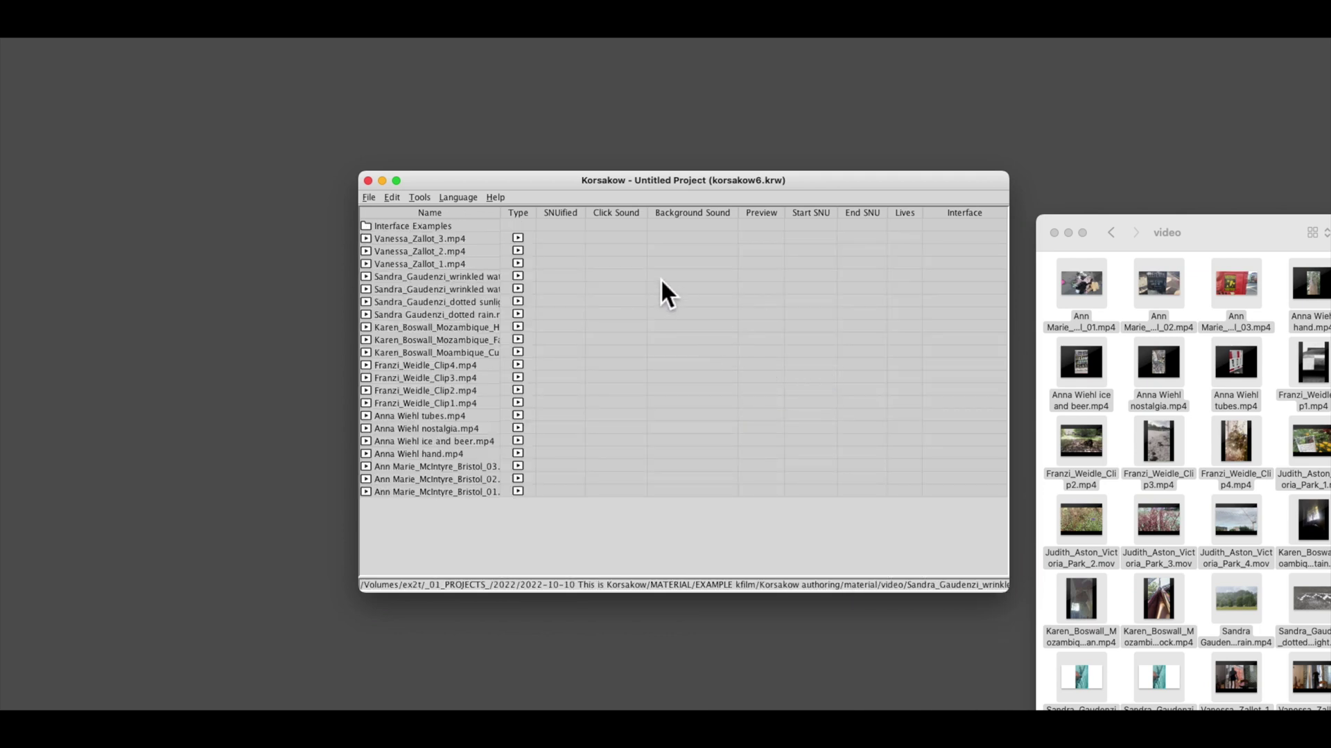
pyautogui.click(378, 290)
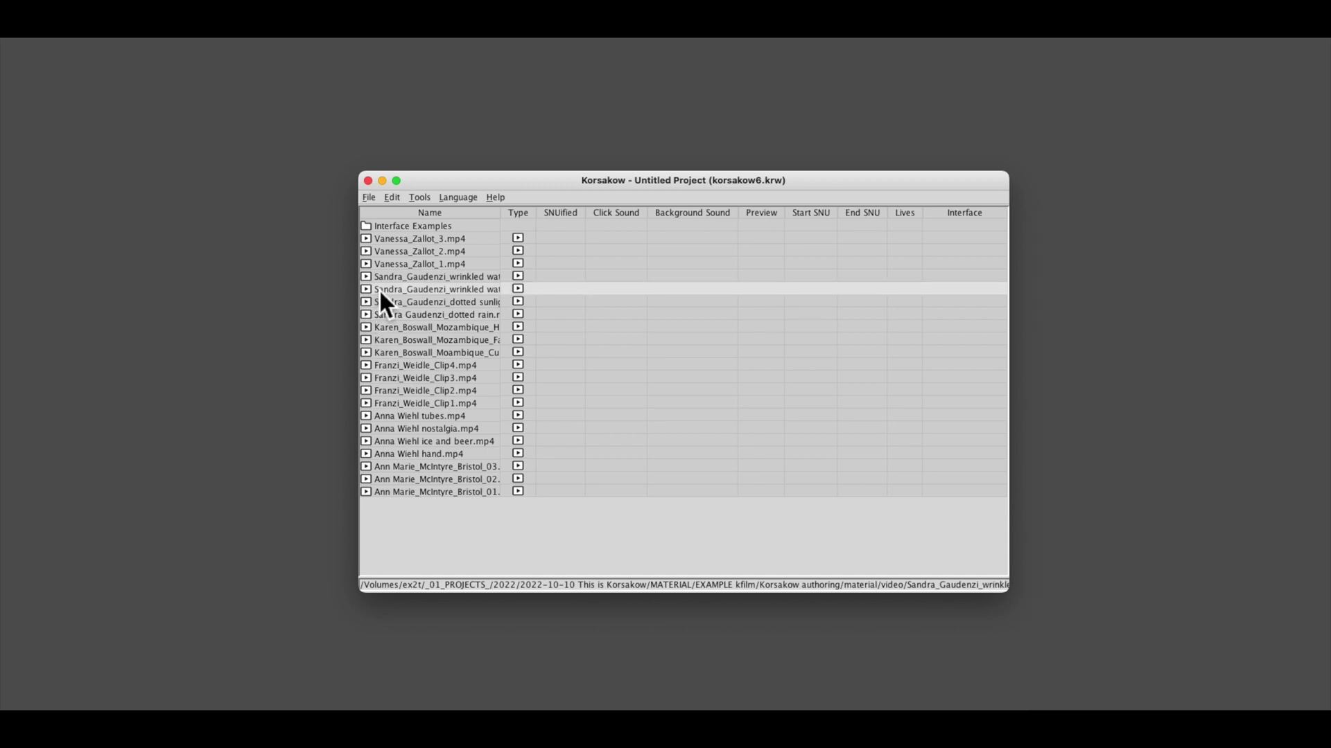
pyautogui.click(438, 230)
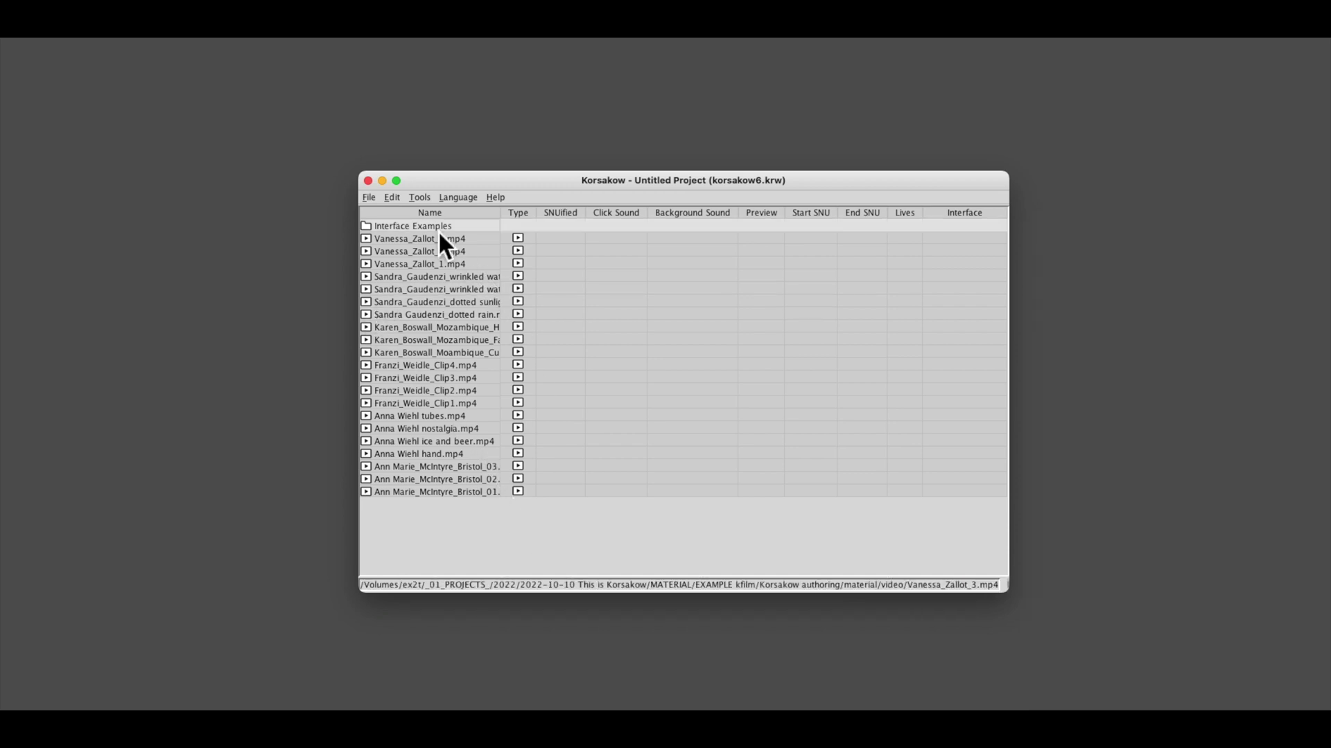
pyautogui.click(438, 244)
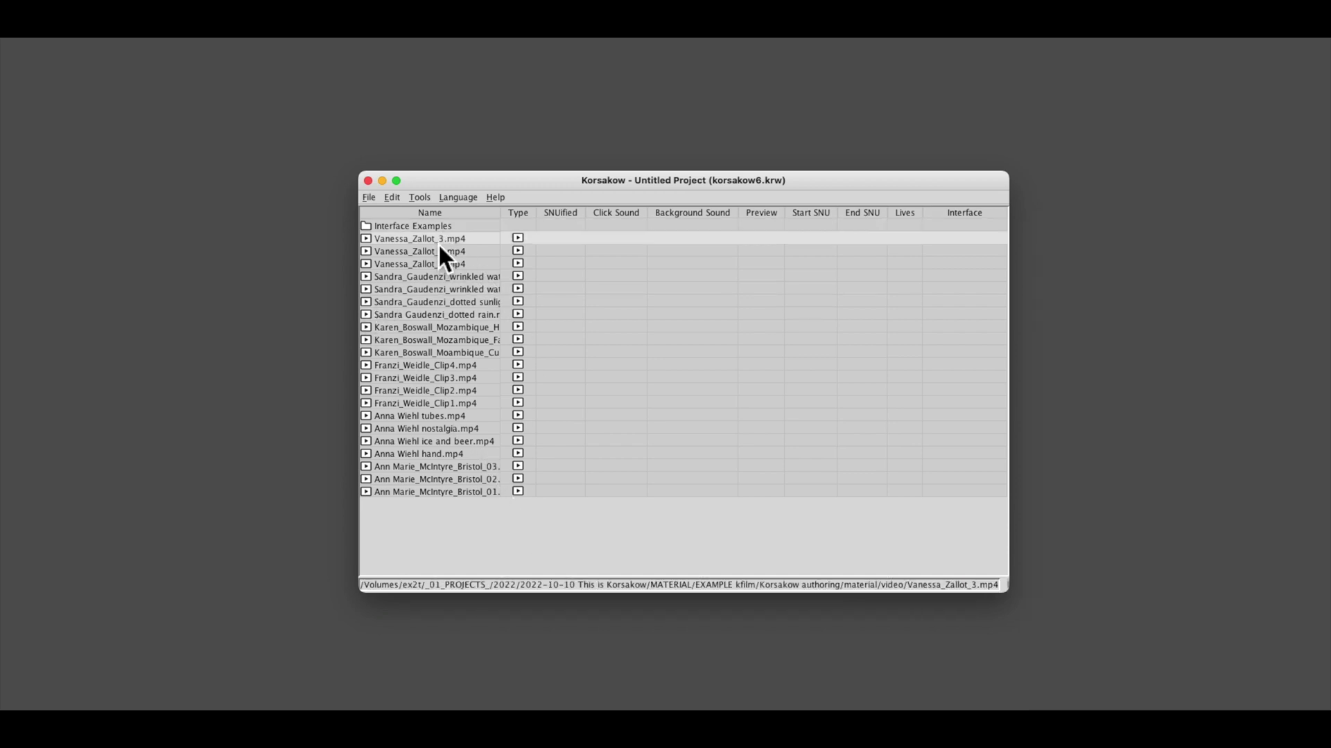
pyautogui.click(435, 361)
pyautogui.click(439, 467)
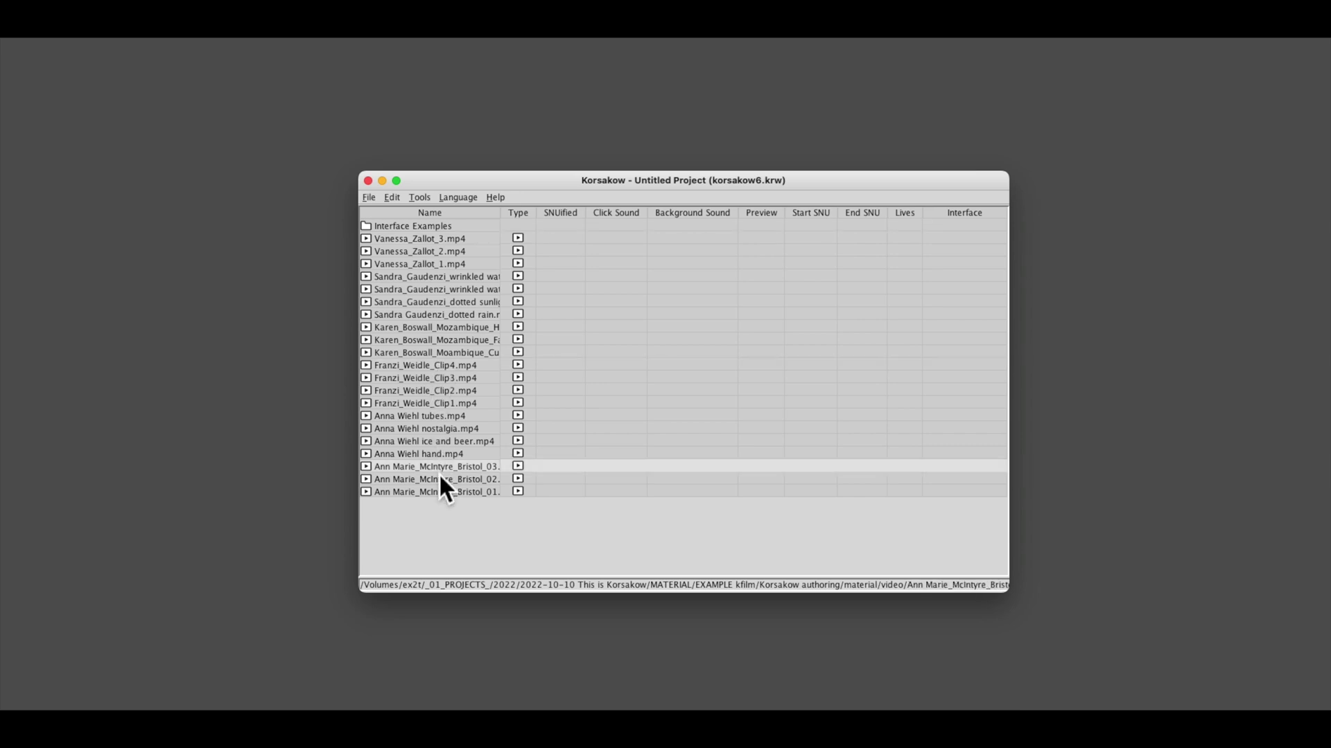
pyautogui.click(438, 418)
pyautogui.click(439, 368)
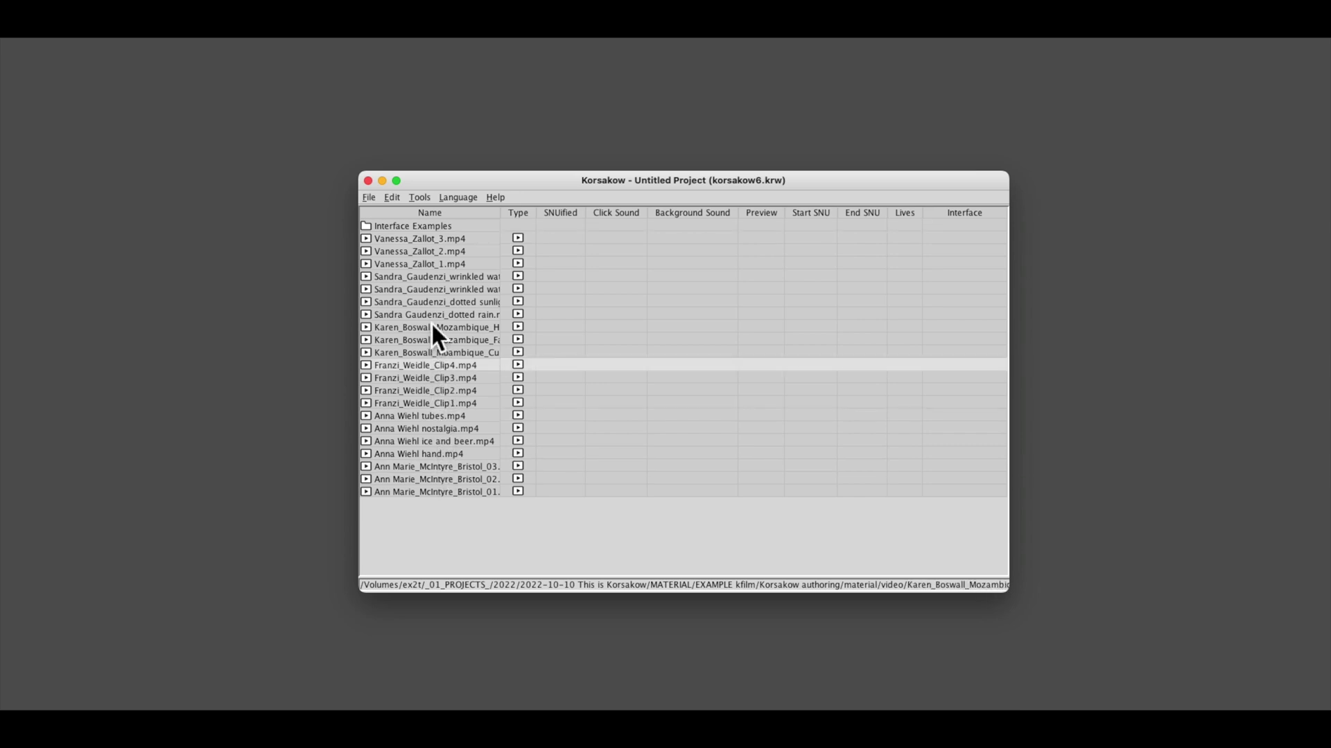
pyautogui.click(431, 318)
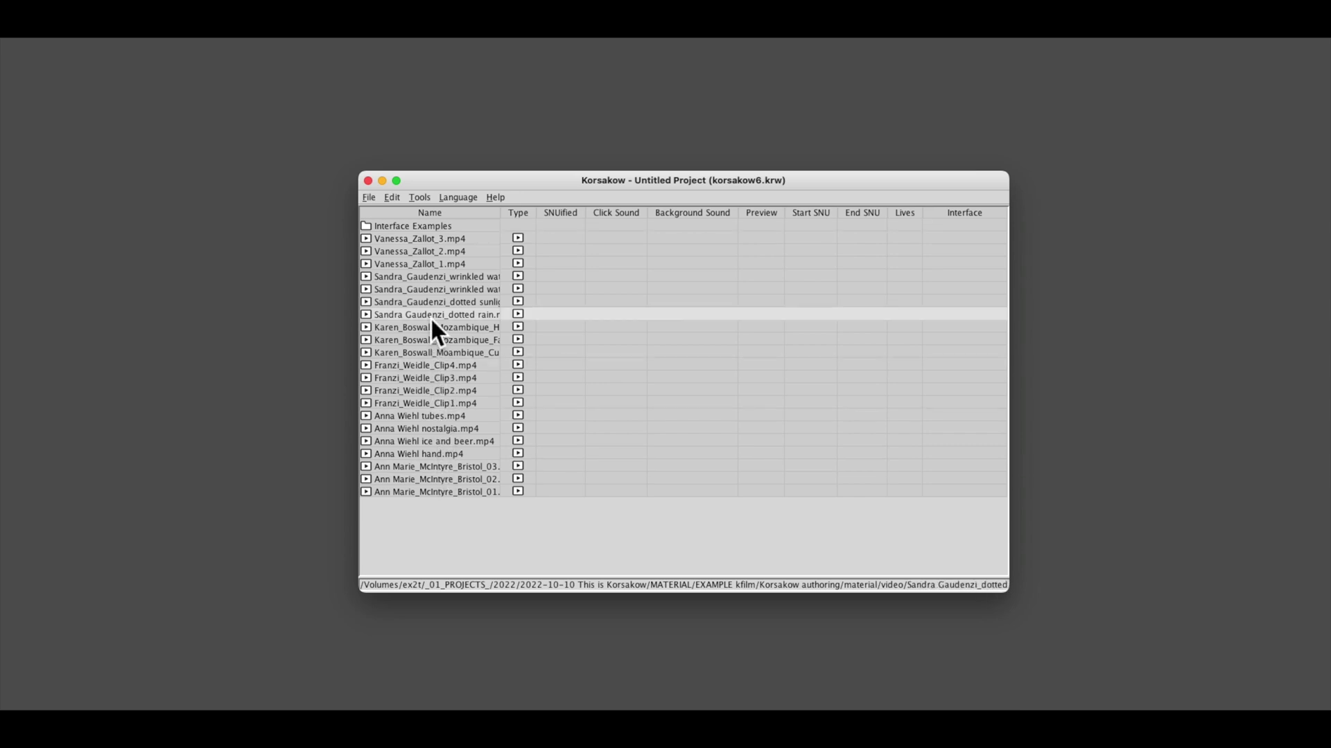
# Step: Open the dotted rain clip in the SNU editor and enter ALL as its in-keyword
pyautogui.doubleClick(368, 318)
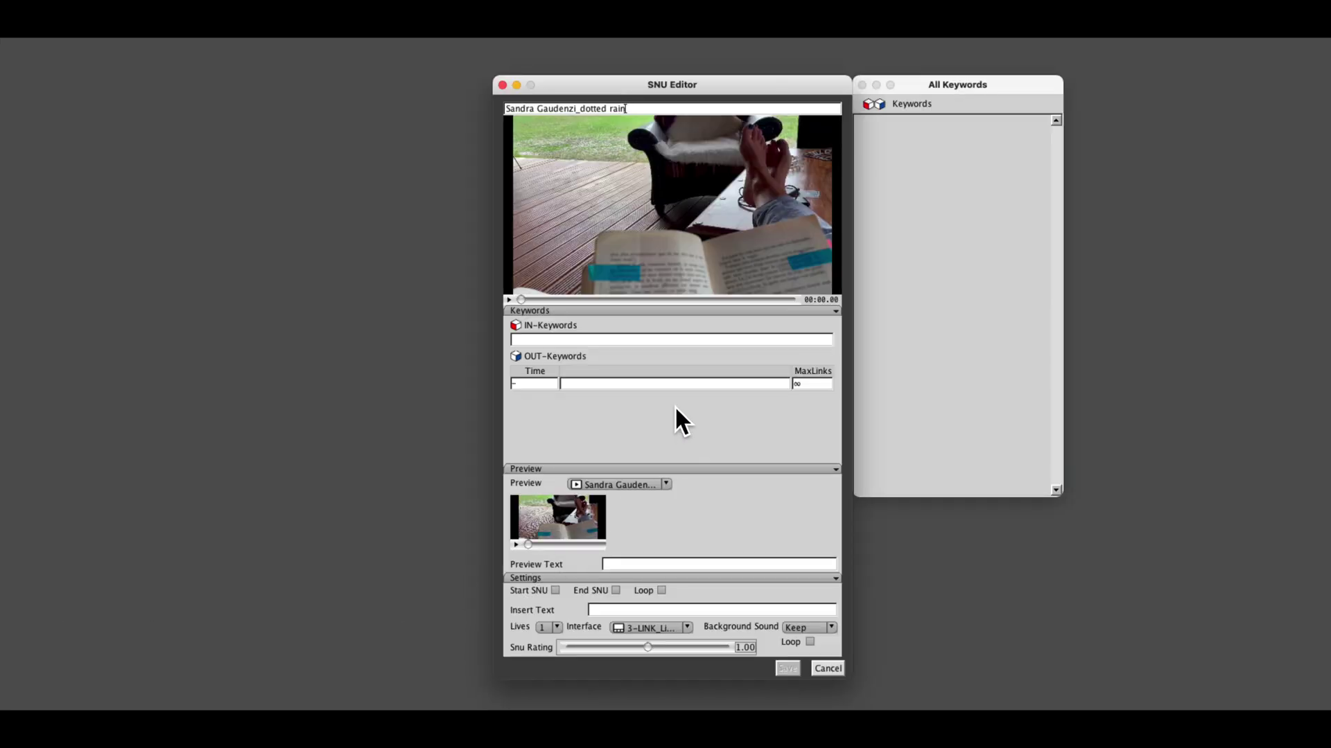
pyautogui.click(582, 339)
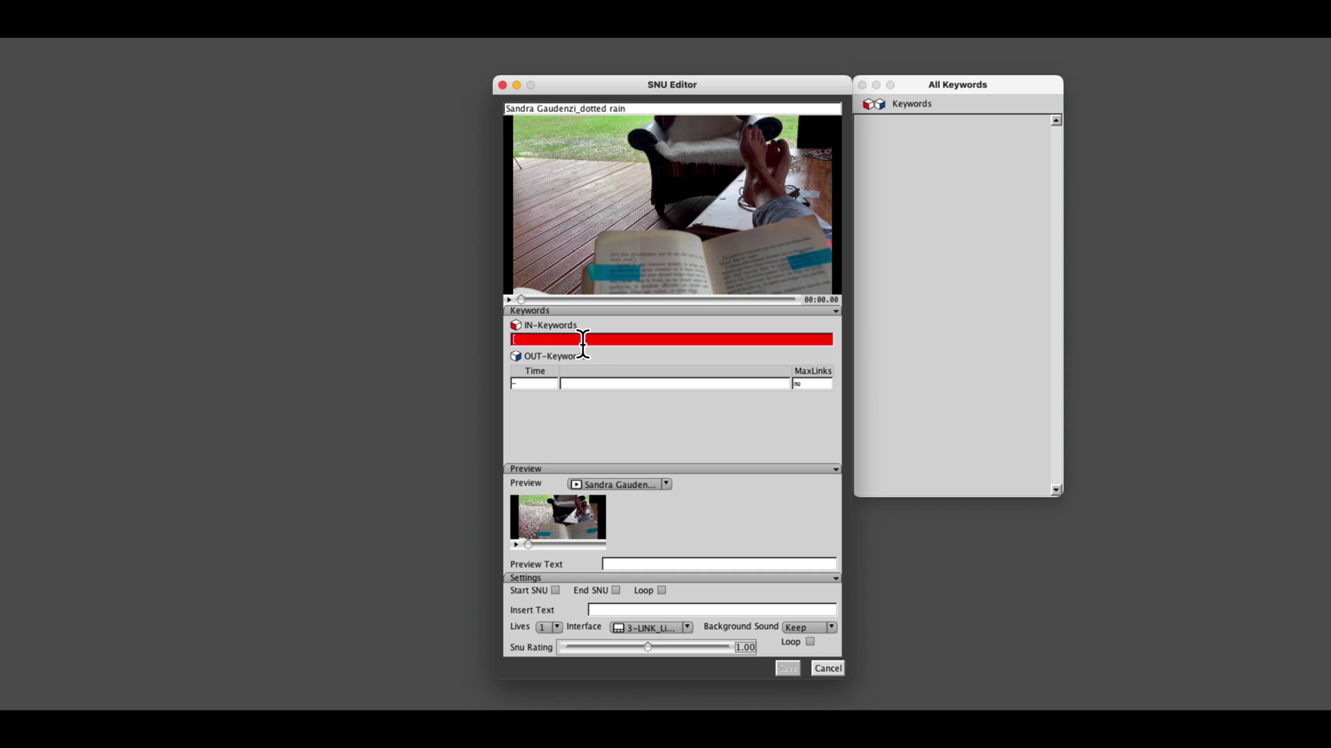
pyautogui.click(622, 385)
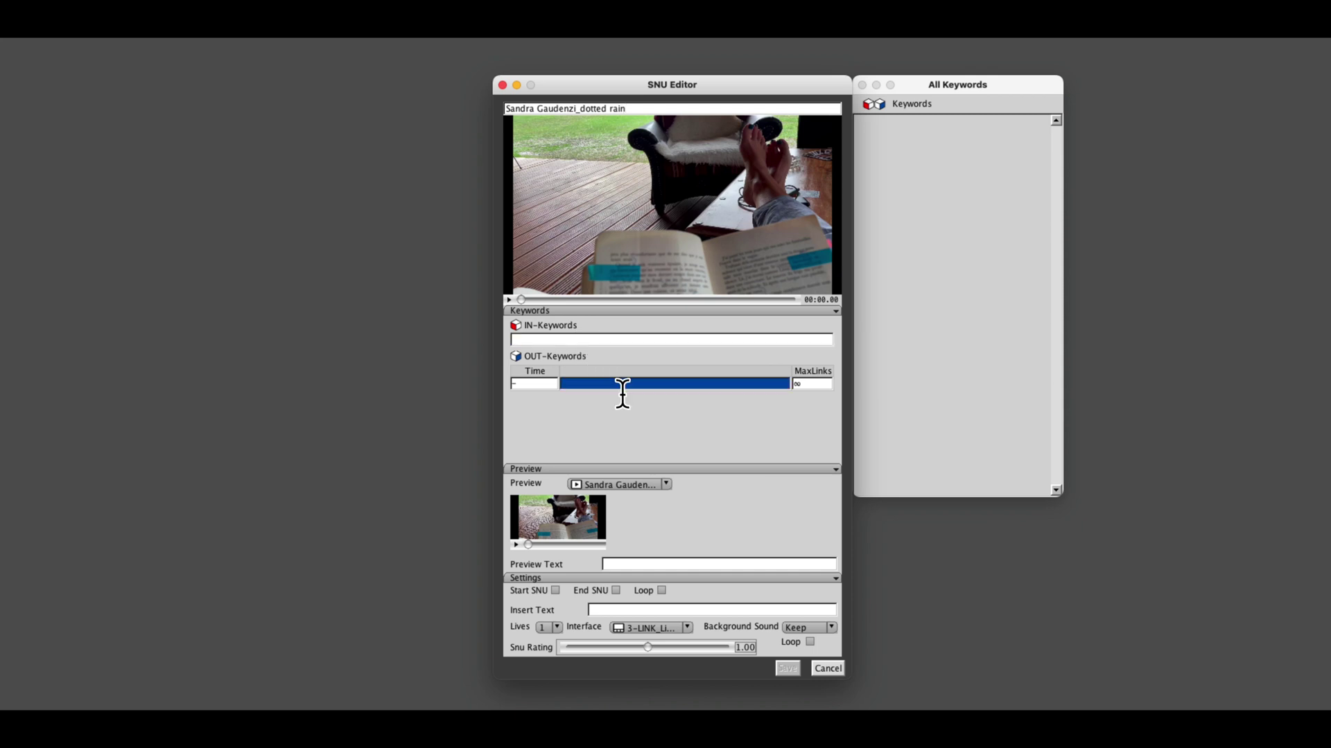
pyautogui.click(615, 343)
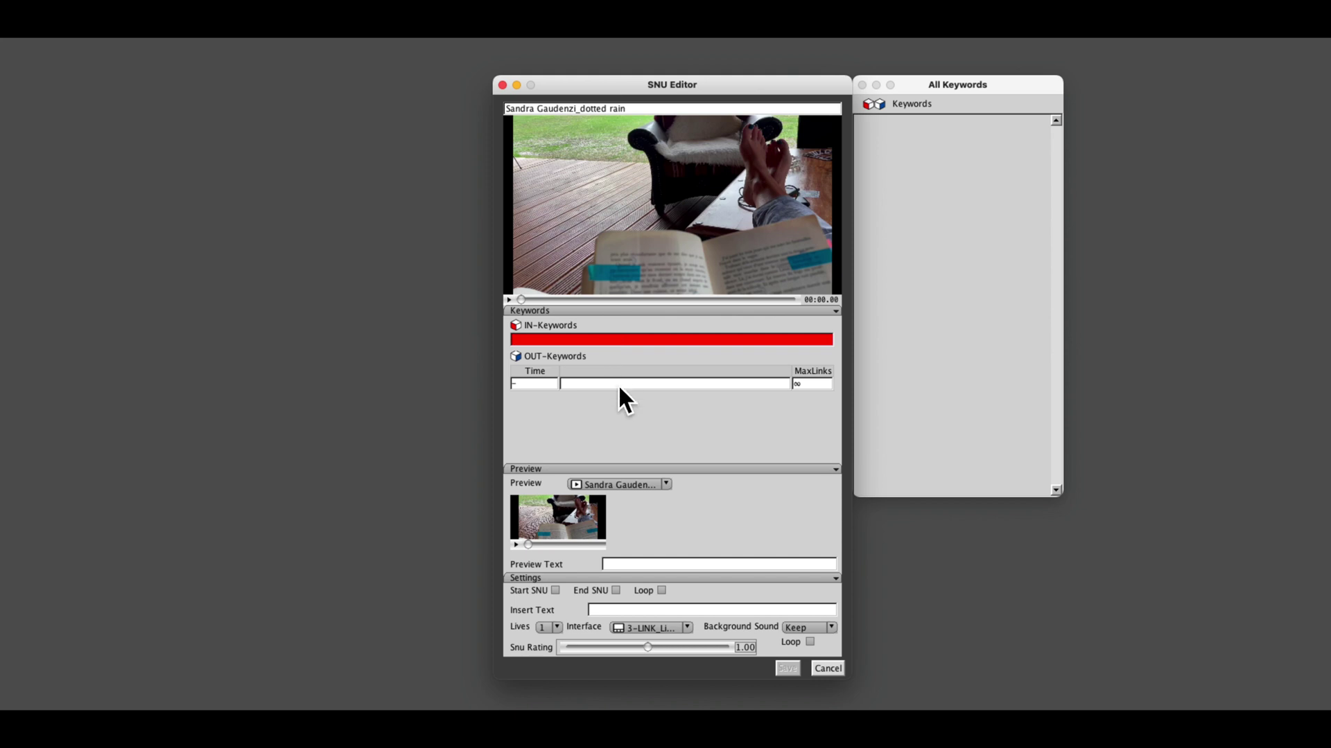
pyautogui.click(618, 384)
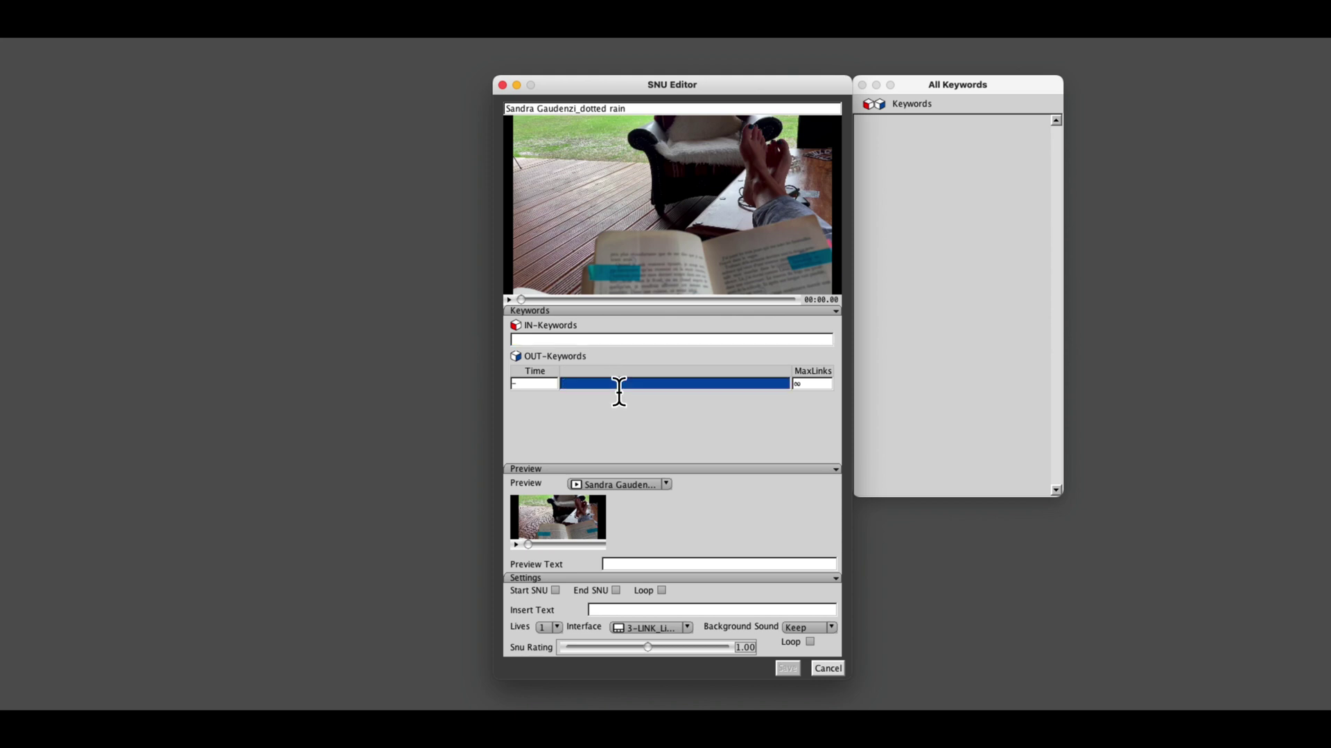
pyautogui.click(605, 344)
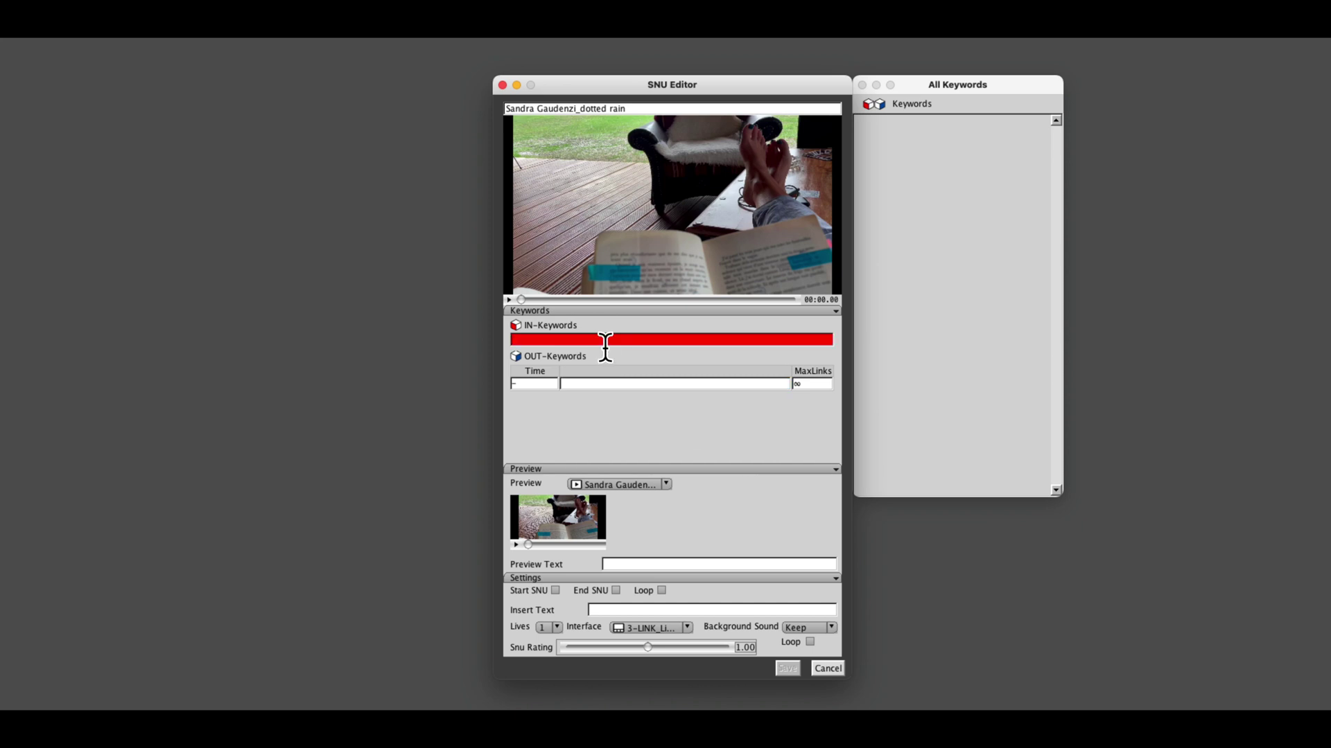
pyautogui.write('ALL')
# Step: Add ALL as the out-keyword and save the dotted rain clip as an SNU
pyautogui.click(612, 386)
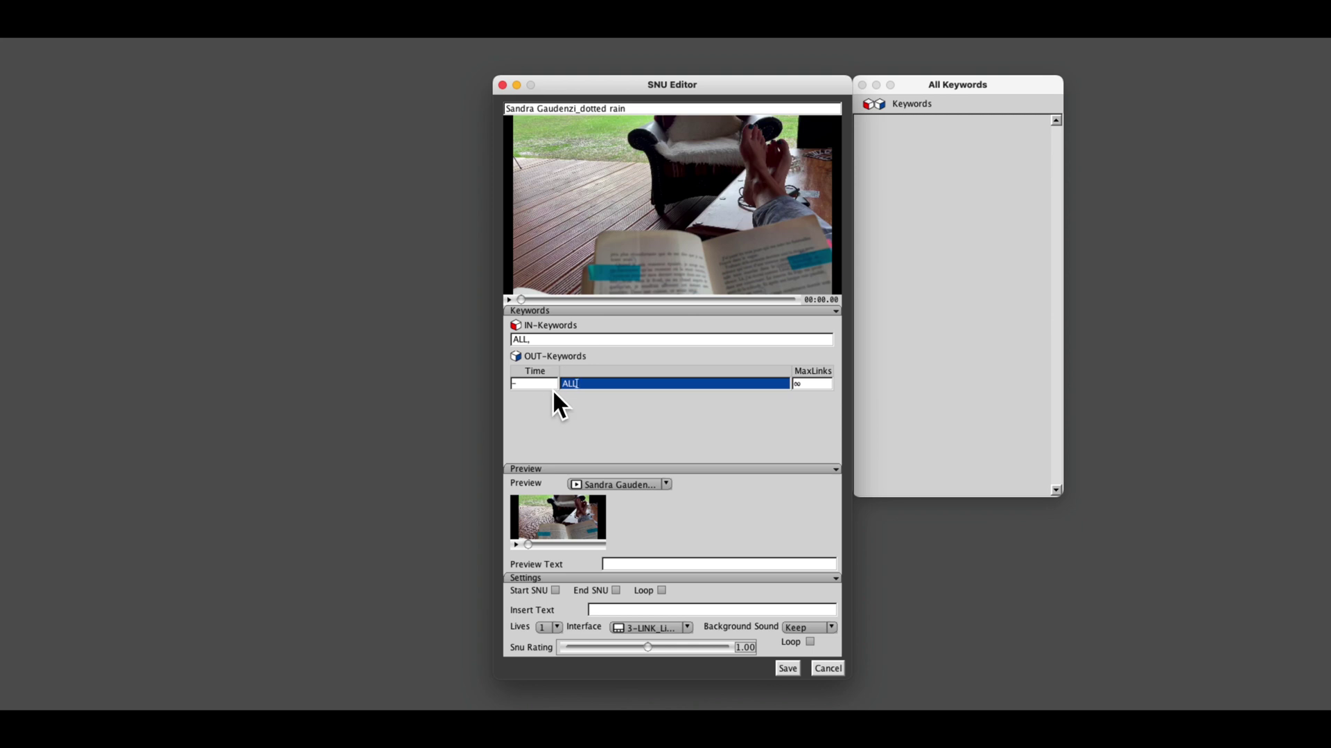
pyautogui.press('Tab')
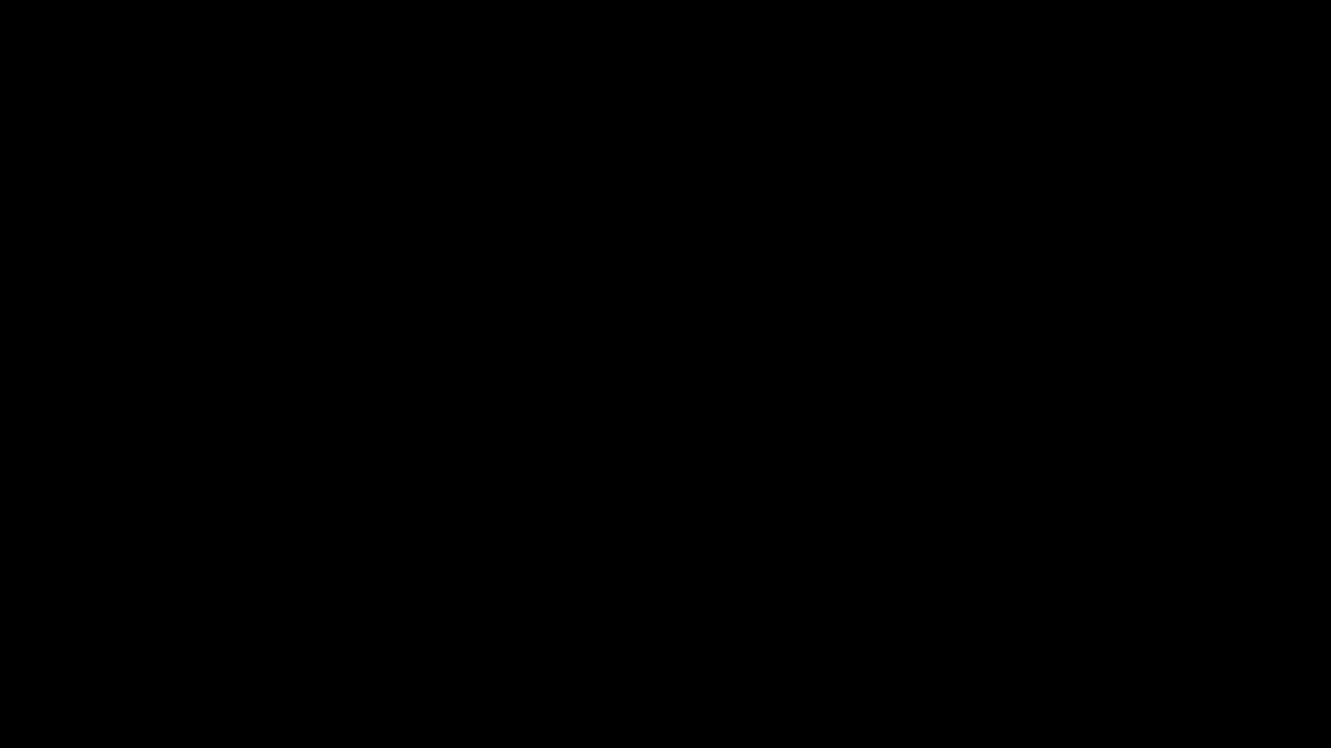
pyautogui.click(794, 672)
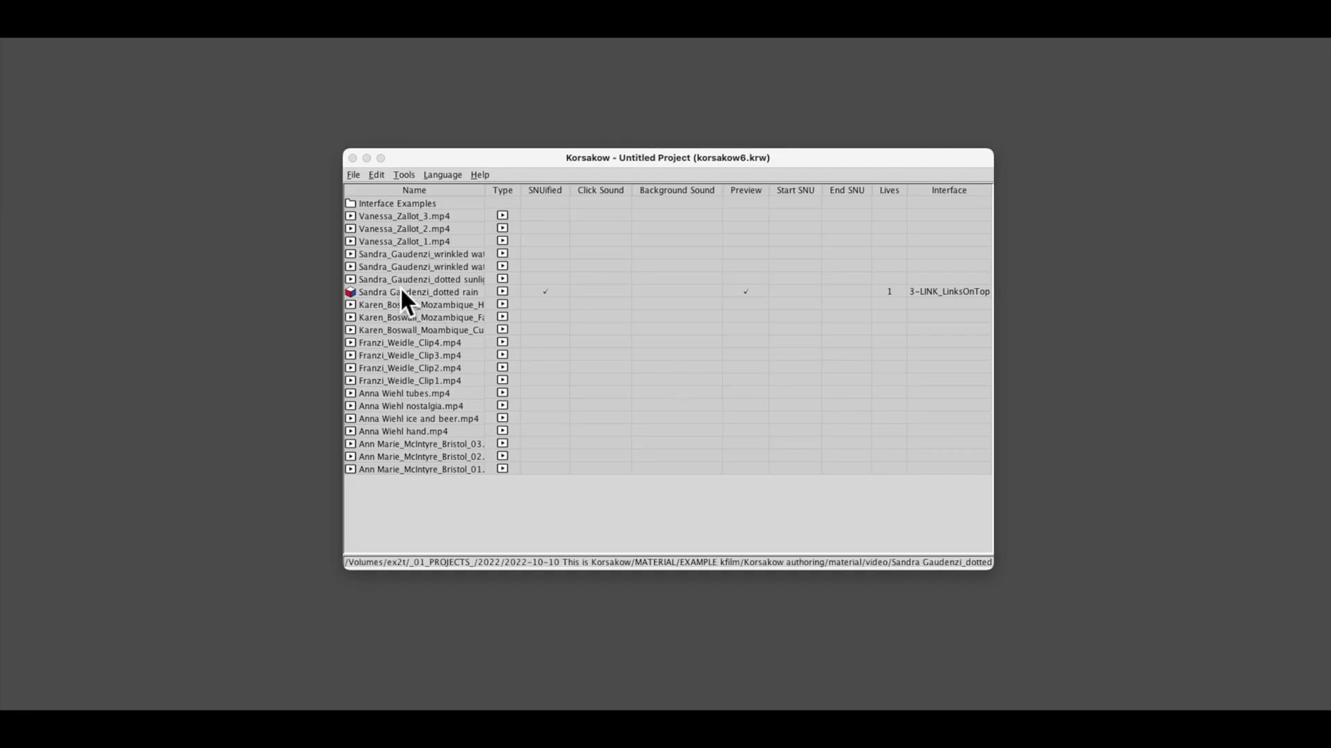
# Step: Give Franzi_Weidle_Clip2 the ALL keyword and save it as an SNU
pyautogui.click(376, 294)
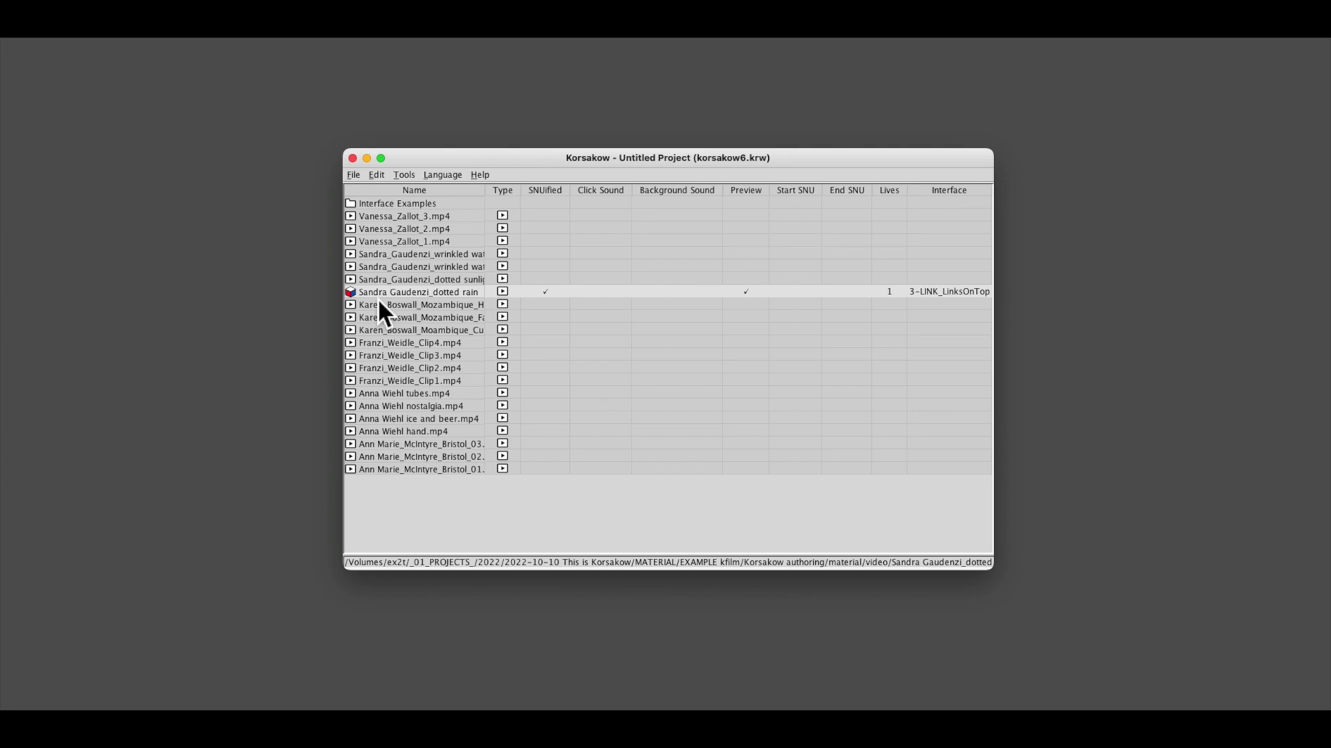
pyautogui.click(377, 369)
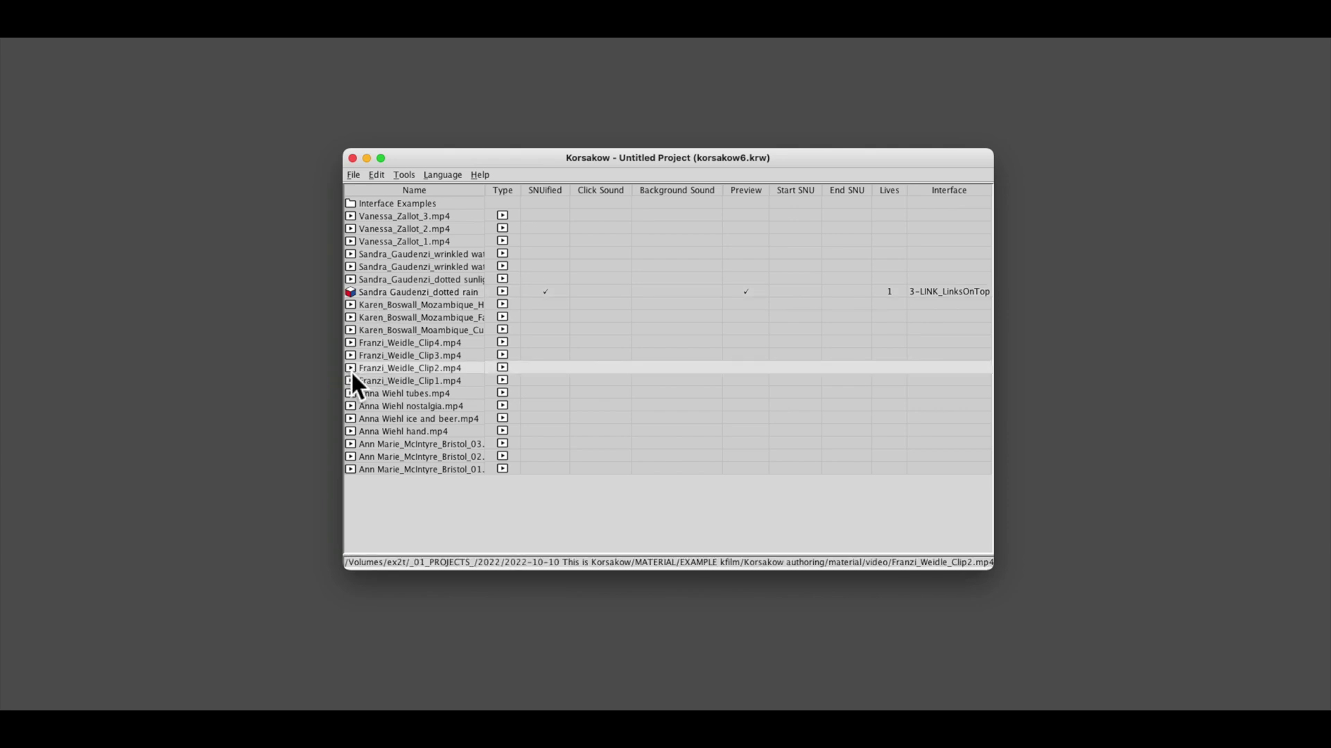
pyautogui.doubleClick(353, 371)
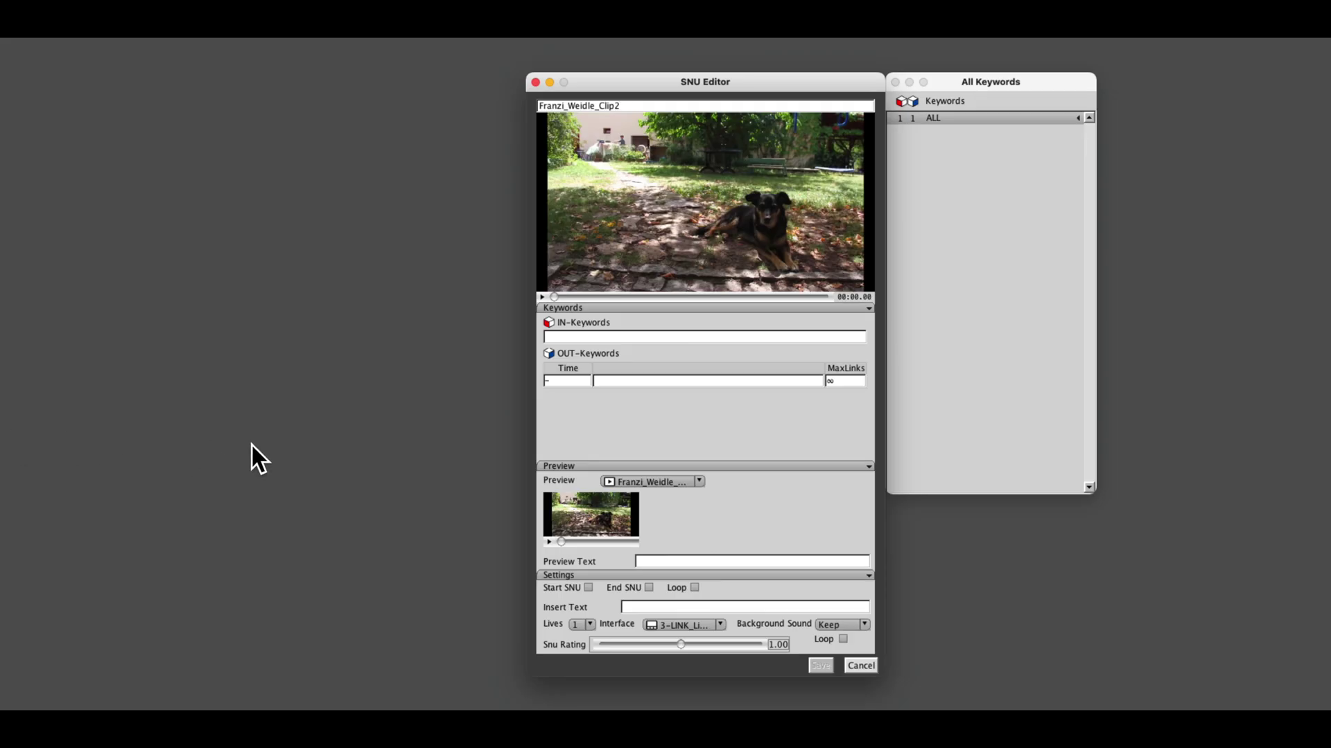
pyautogui.click(690, 338)
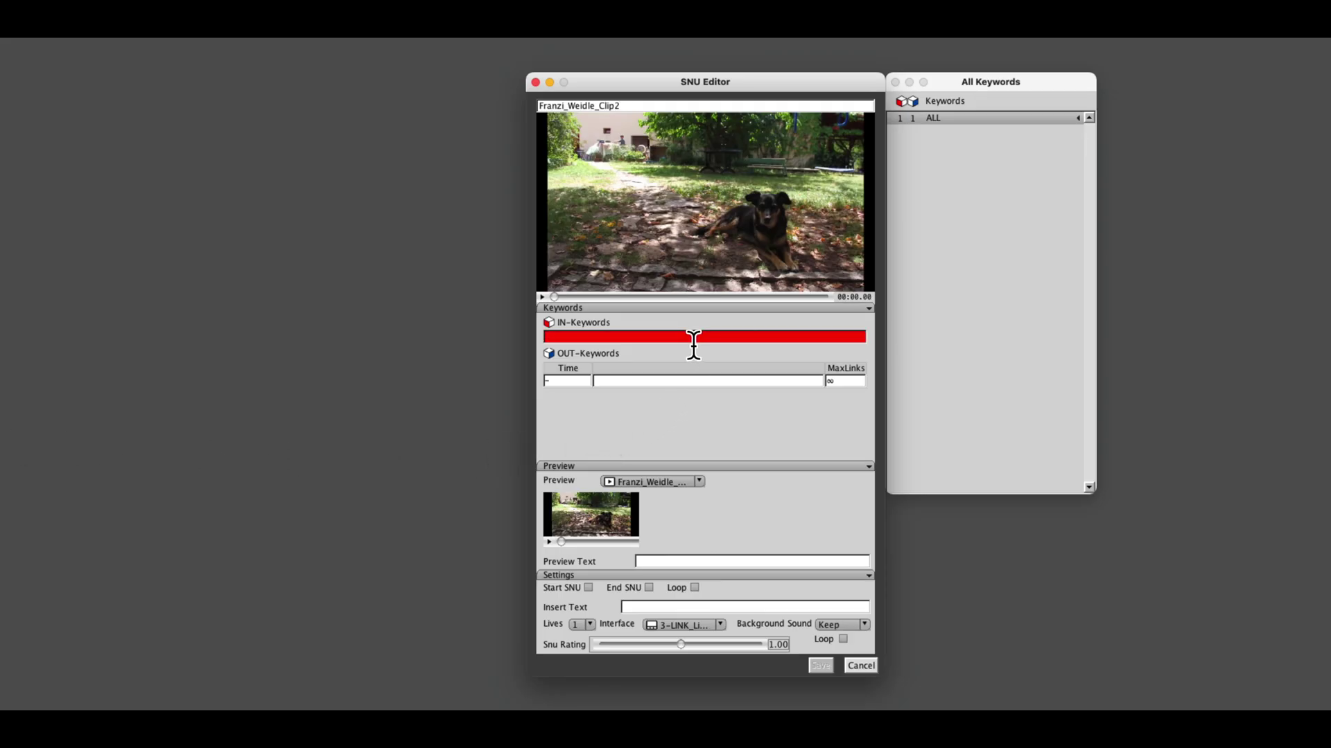
pyautogui.doubleClick(933, 120)
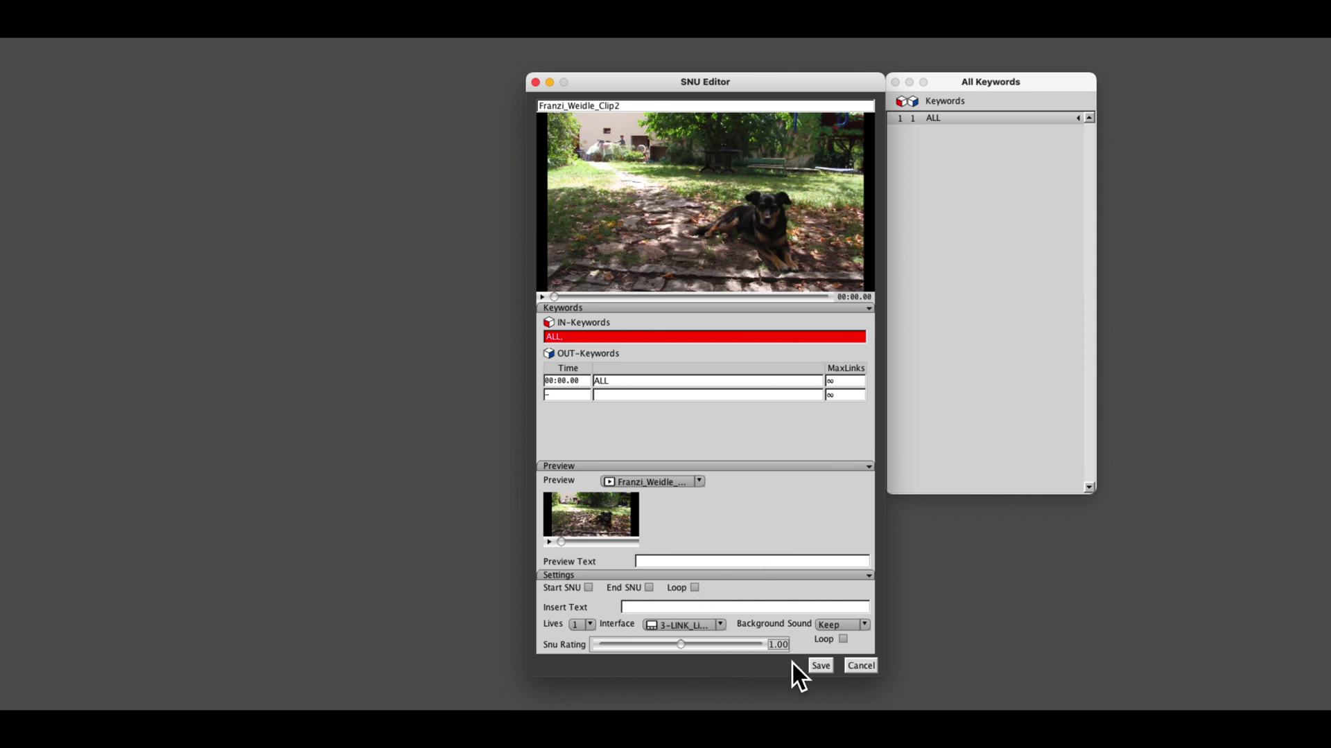
pyautogui.click(821, 666)
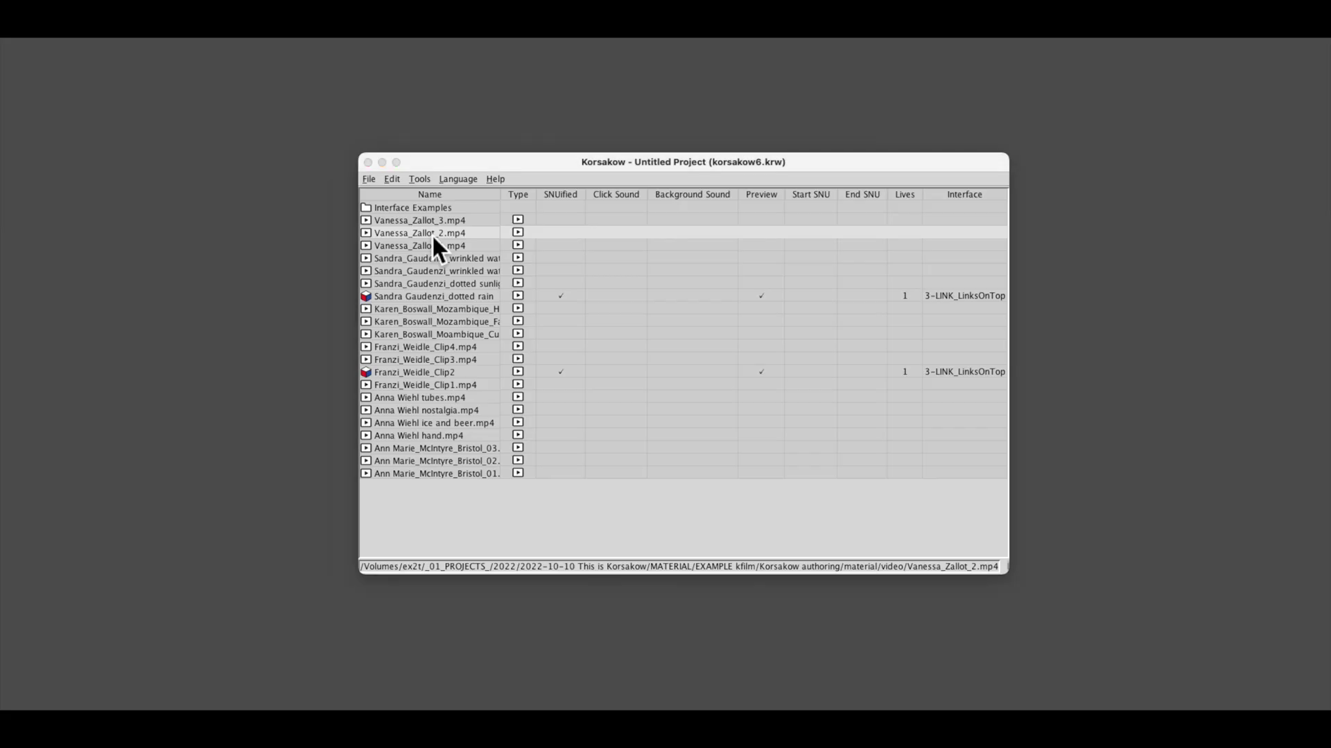
pyautogui.click(428, 247)
pyautogui.click(426, 260)
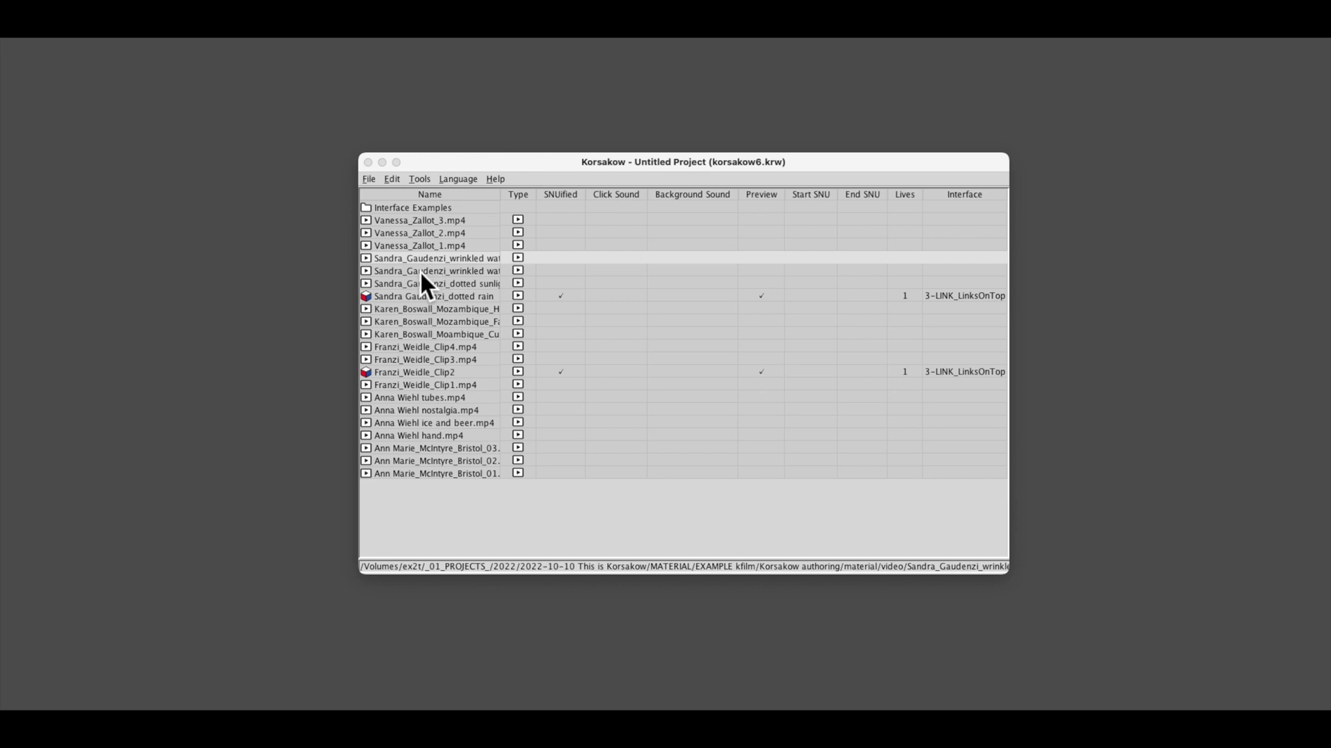
pyautogui.click(419, 271)
pyautogui.click(417, 283)
pyautogui.click(413, 297)
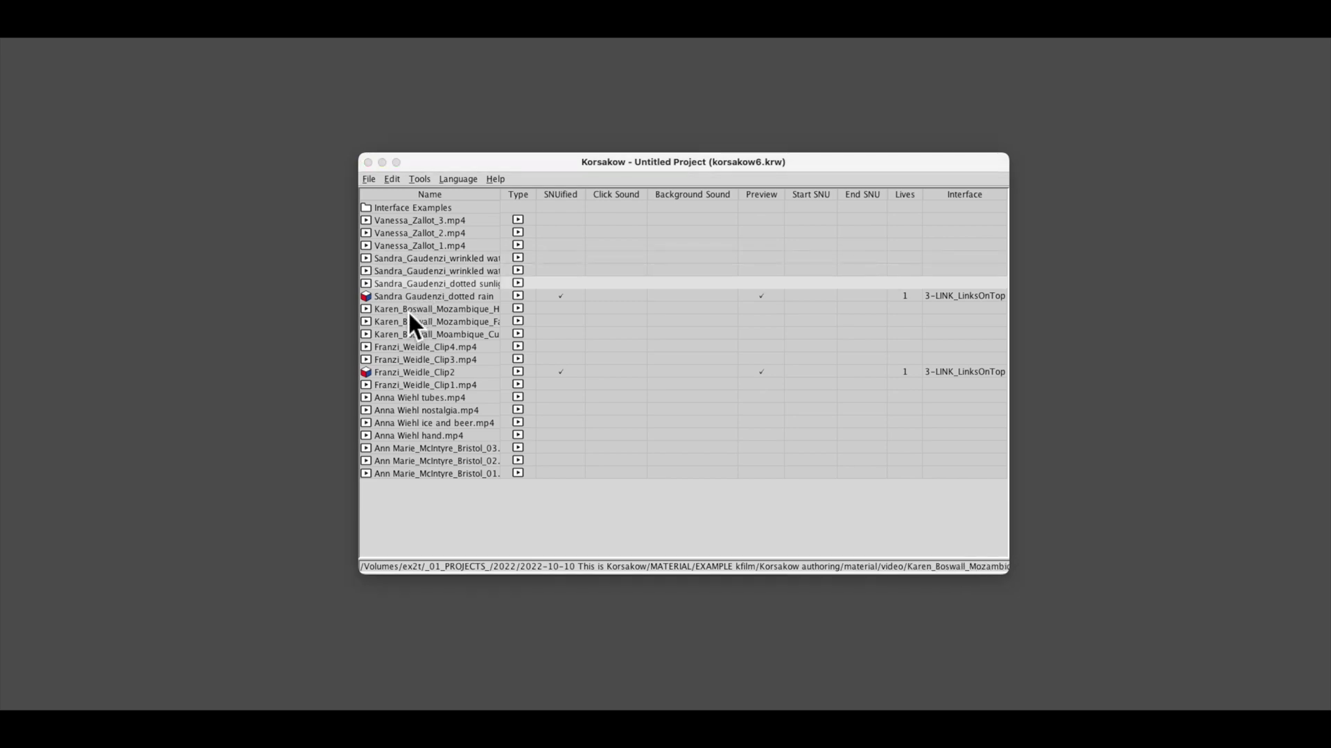
pyautogui.click(406, 310)
pyautogui.click(406, 324)
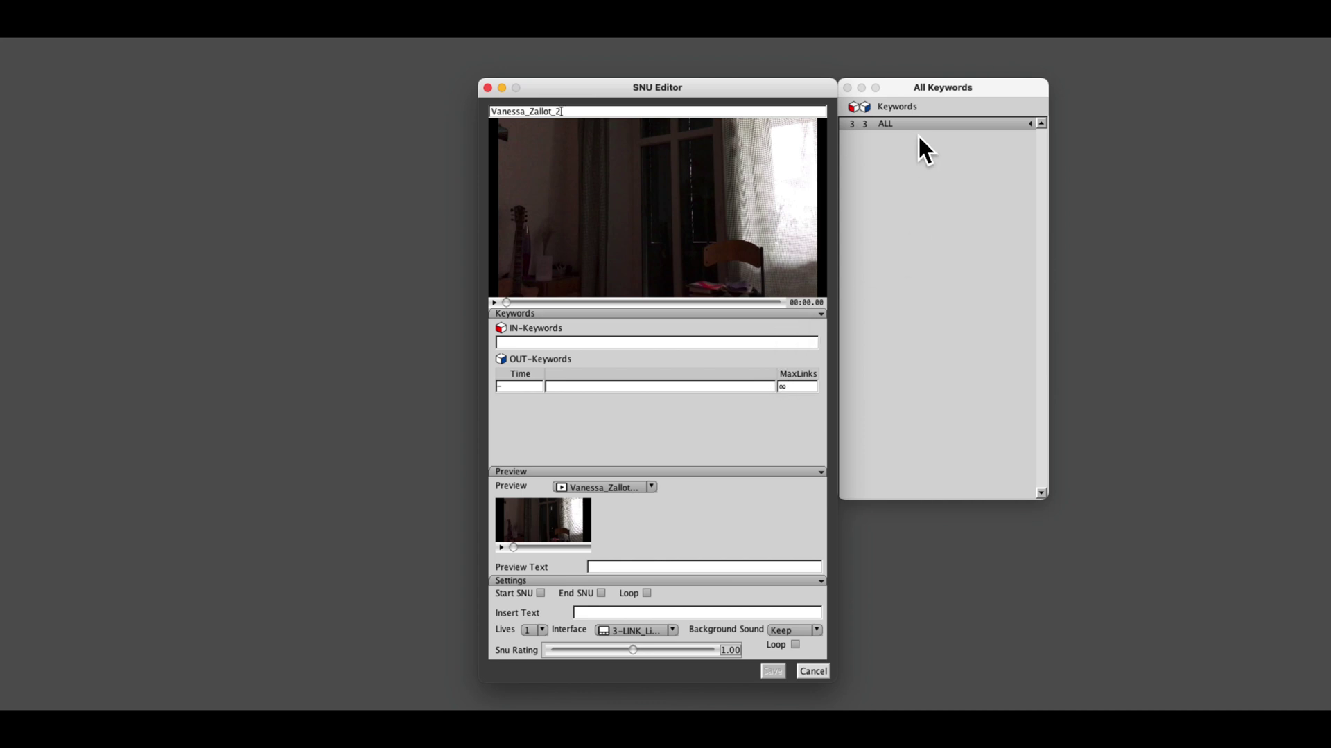
pyautogui.click(887, 126)
pyautogui.click(892, 126)
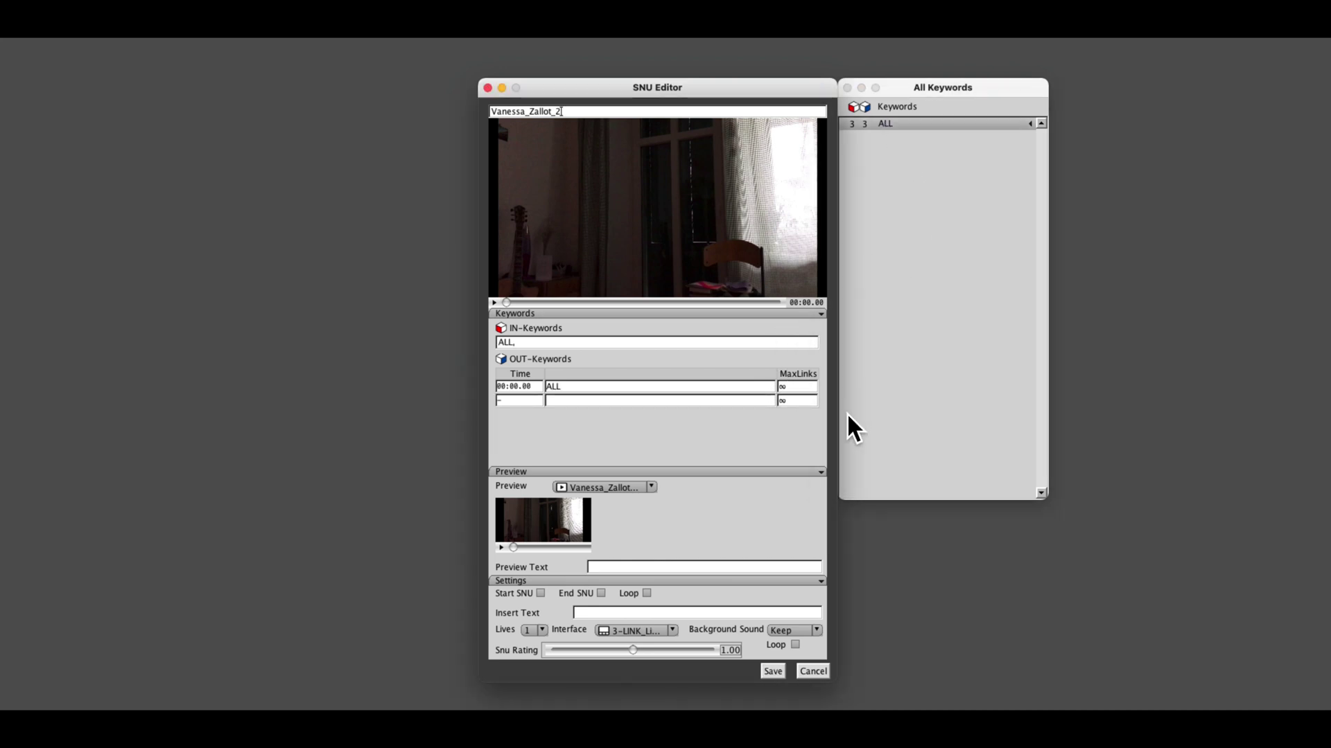
pyautogui.click(782, 672)
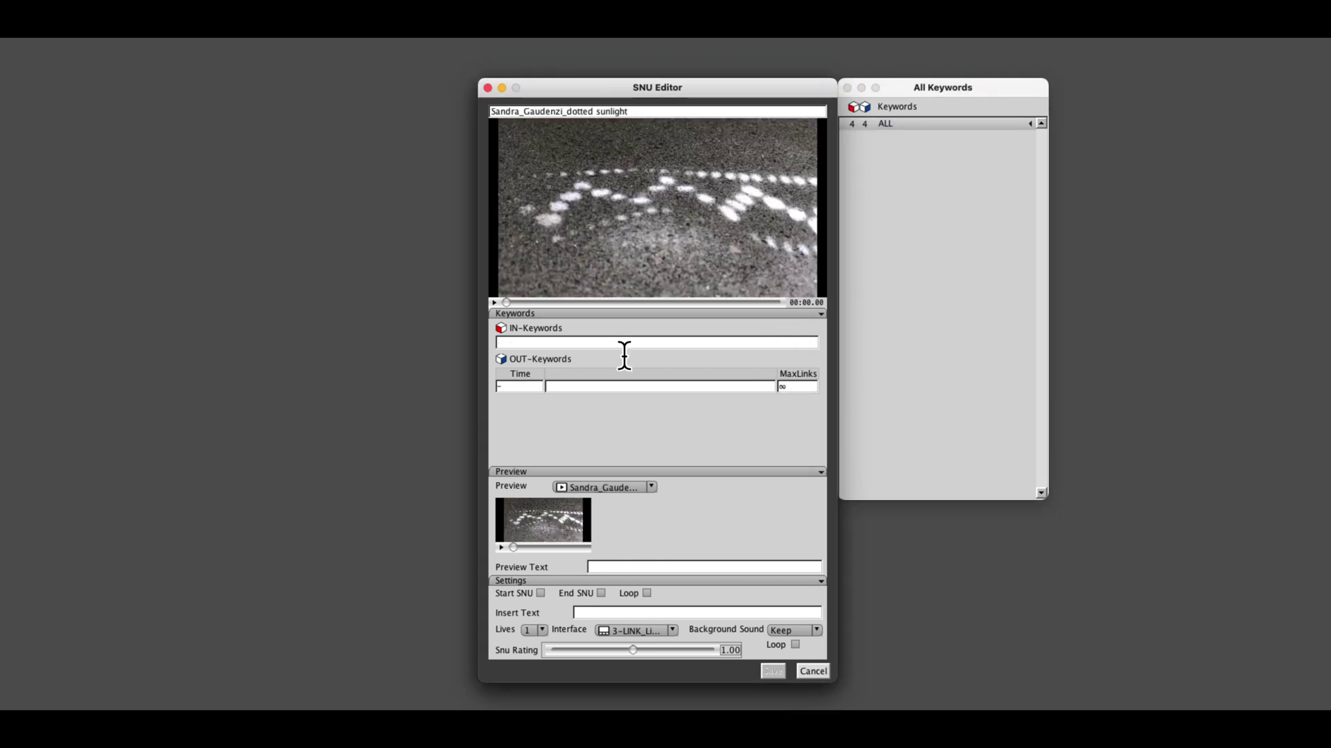
pyautogui.click(888, 126)
pyautogui.click(892, 126)
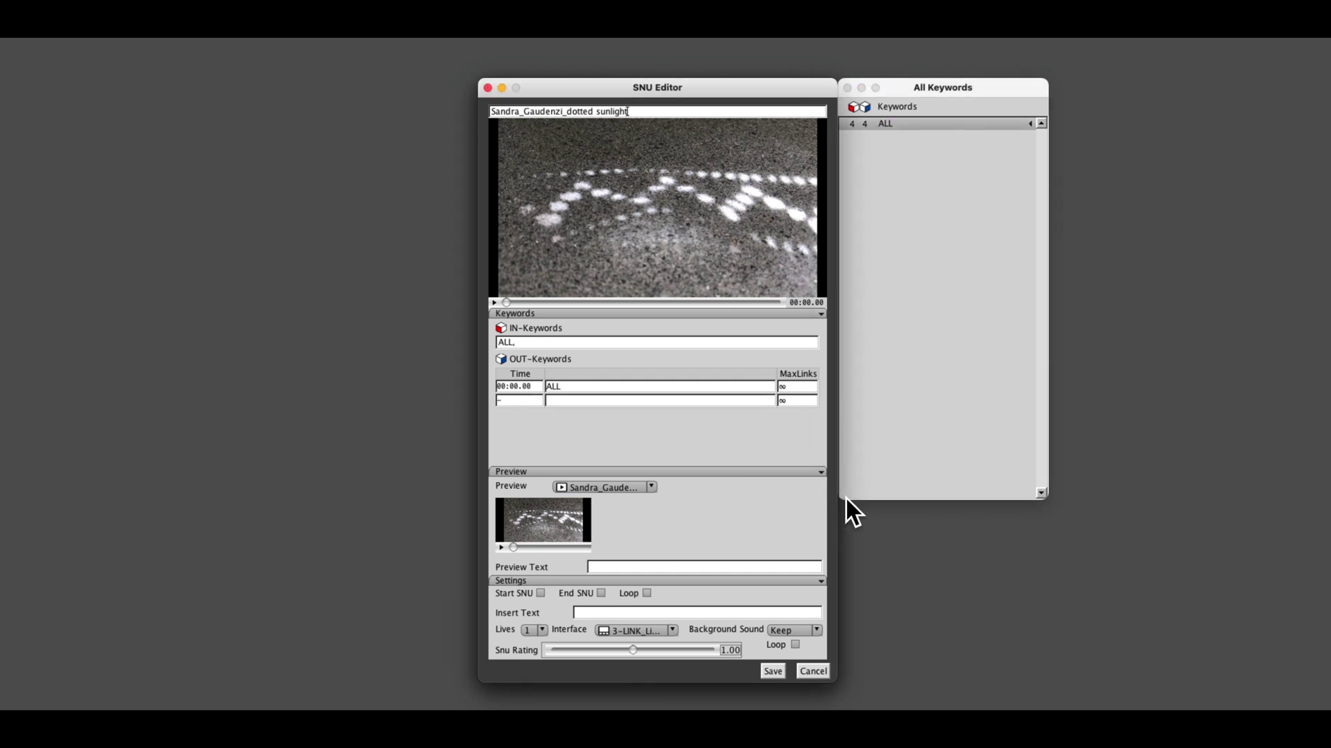
pyautogui.click(771, 677)
pyautogui.click(888, 126)
pyautogui.click(891, 126)
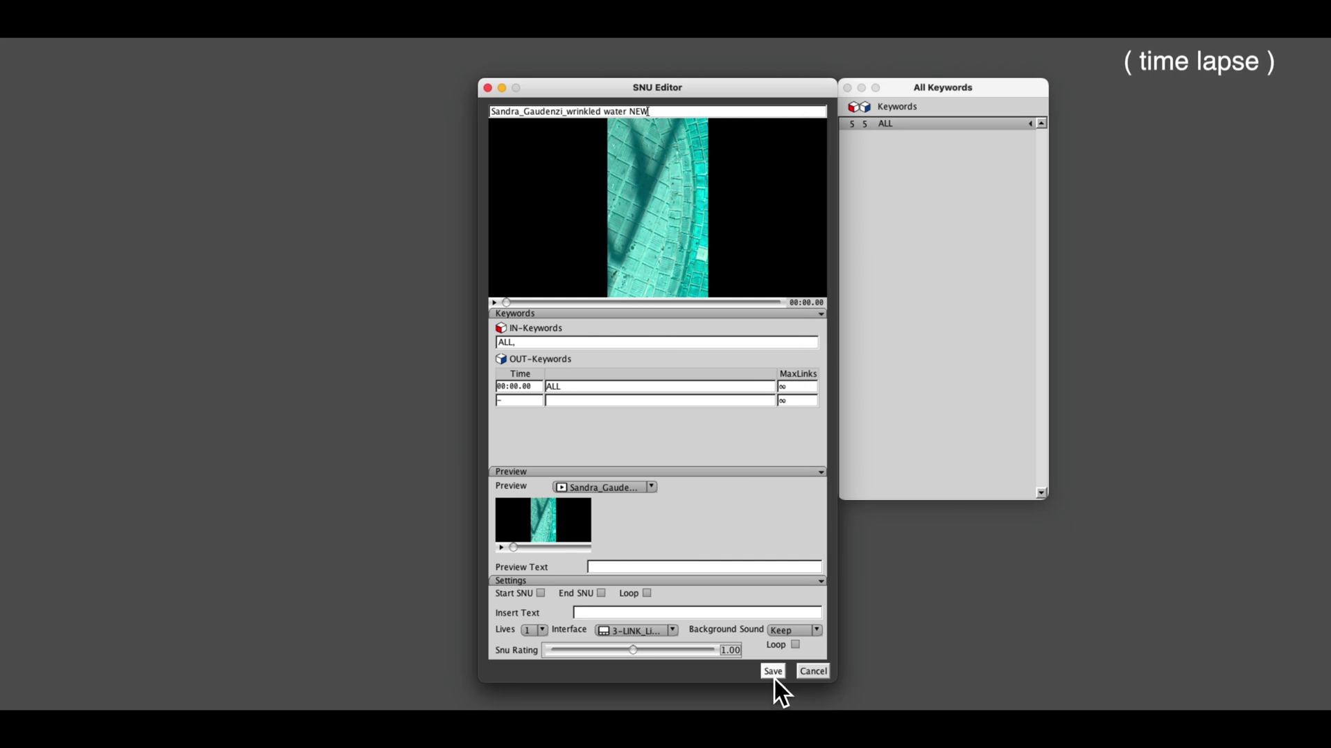
pyautogui.click(772, 671)
pyautogui.click(886, 127)
pyautogui.click(888, 126)
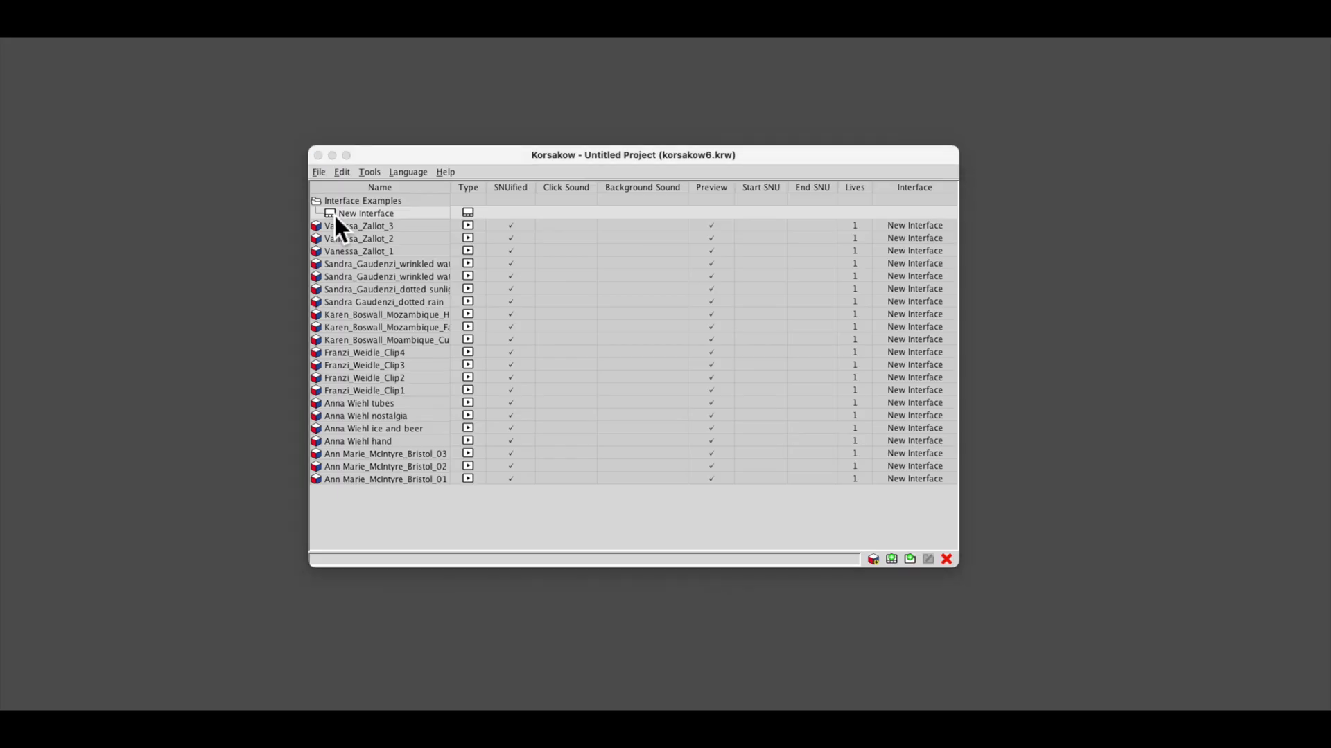
# Step: In New Interface, place an SNU widget at 0,0 sized 1200×675, then add a Preview widget
pyautogui.doubleClick(335, 214)
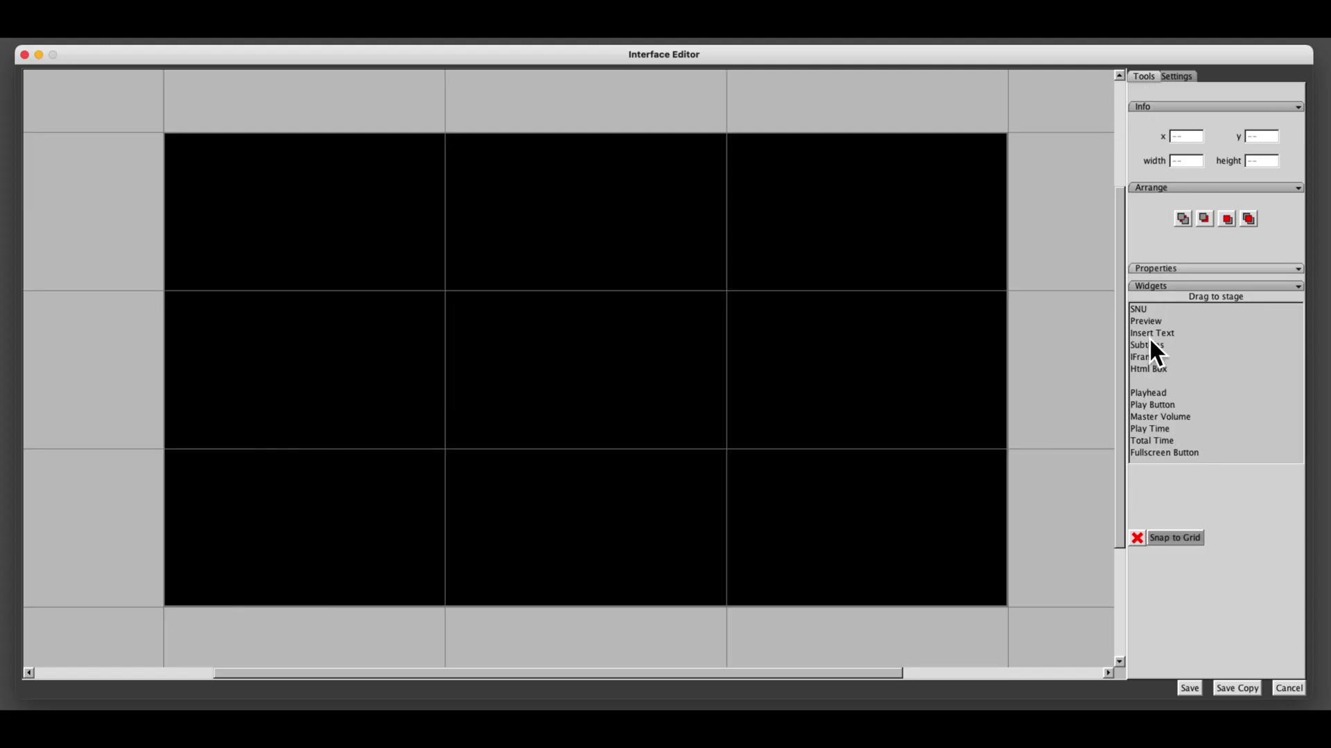
pyautogui.click(1147, 312)
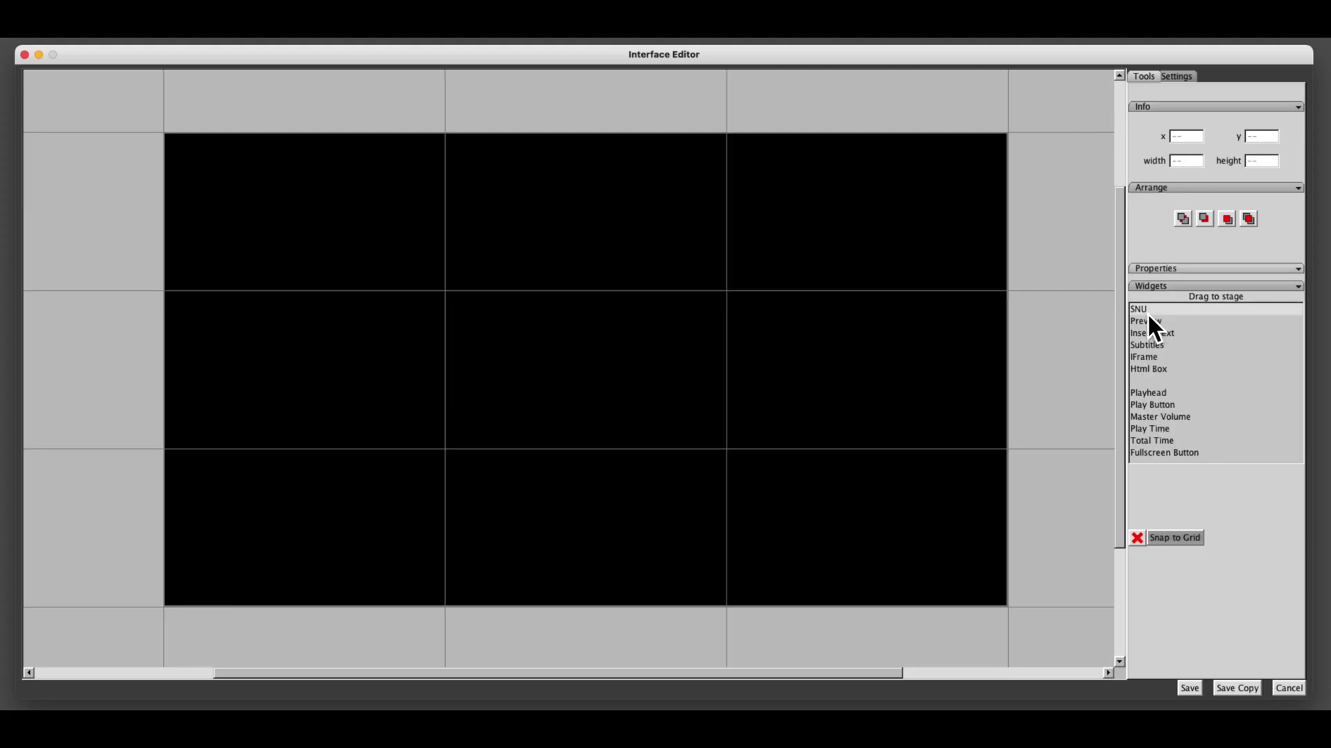
pyautogui.moveTo(1146, 313); pyautogui.dragTo(547, 285)
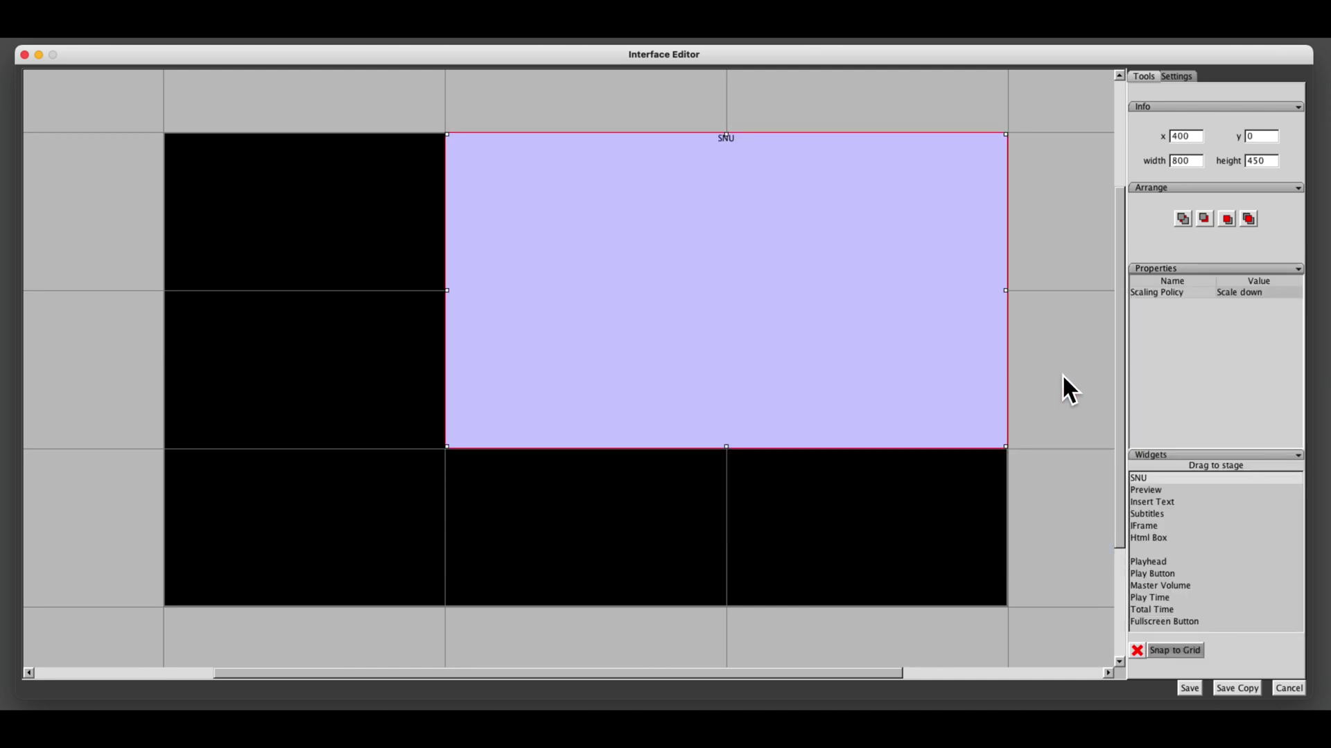
pyautogui.moveTo(830, 372); pyautogui.dragTo(618, 372)
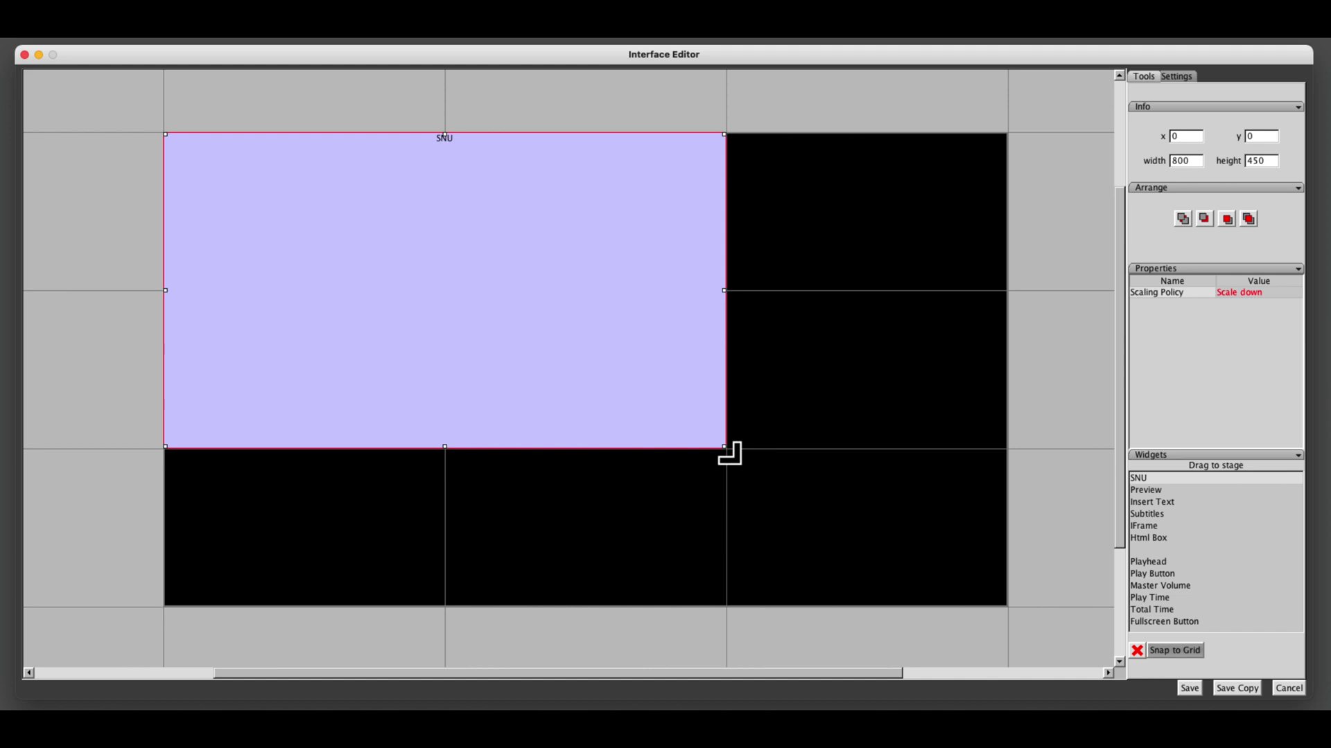
pyautogui.moveTo(728, 451); pyautogui.dragTo(1034, 704)
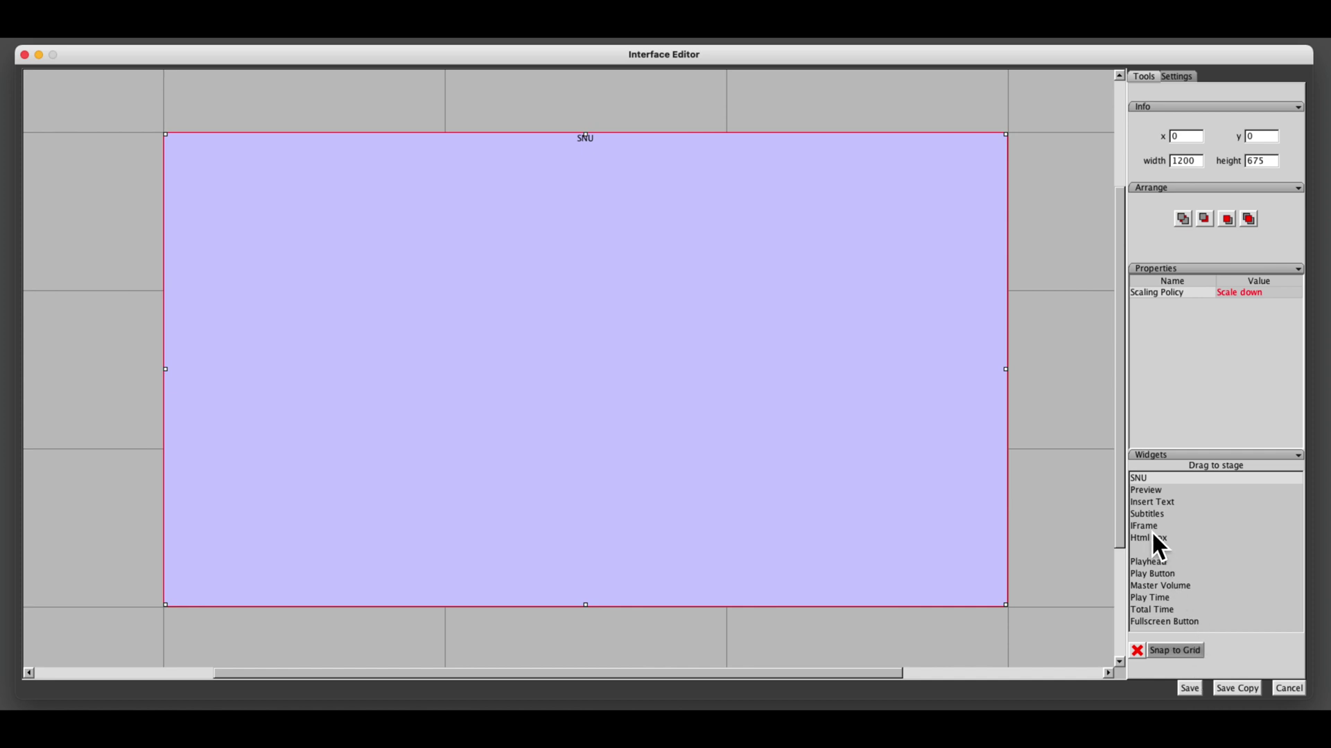
pyautogui.moveTo(1148, 496); pyautogui.dragTo(829, 508)
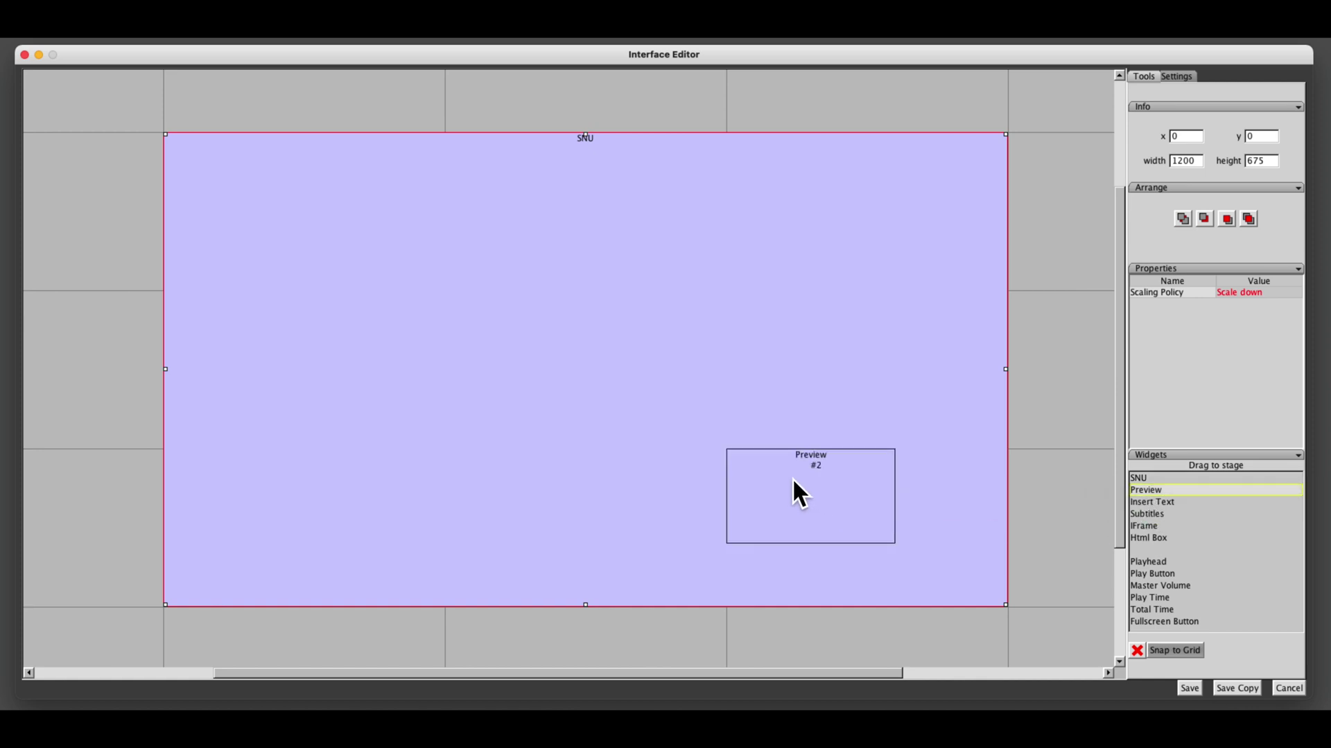
# Step: Resize Preview #2 to 400×225, add Previews #3–#7 in the side cells, and save
pyautogui.click(864, 526)
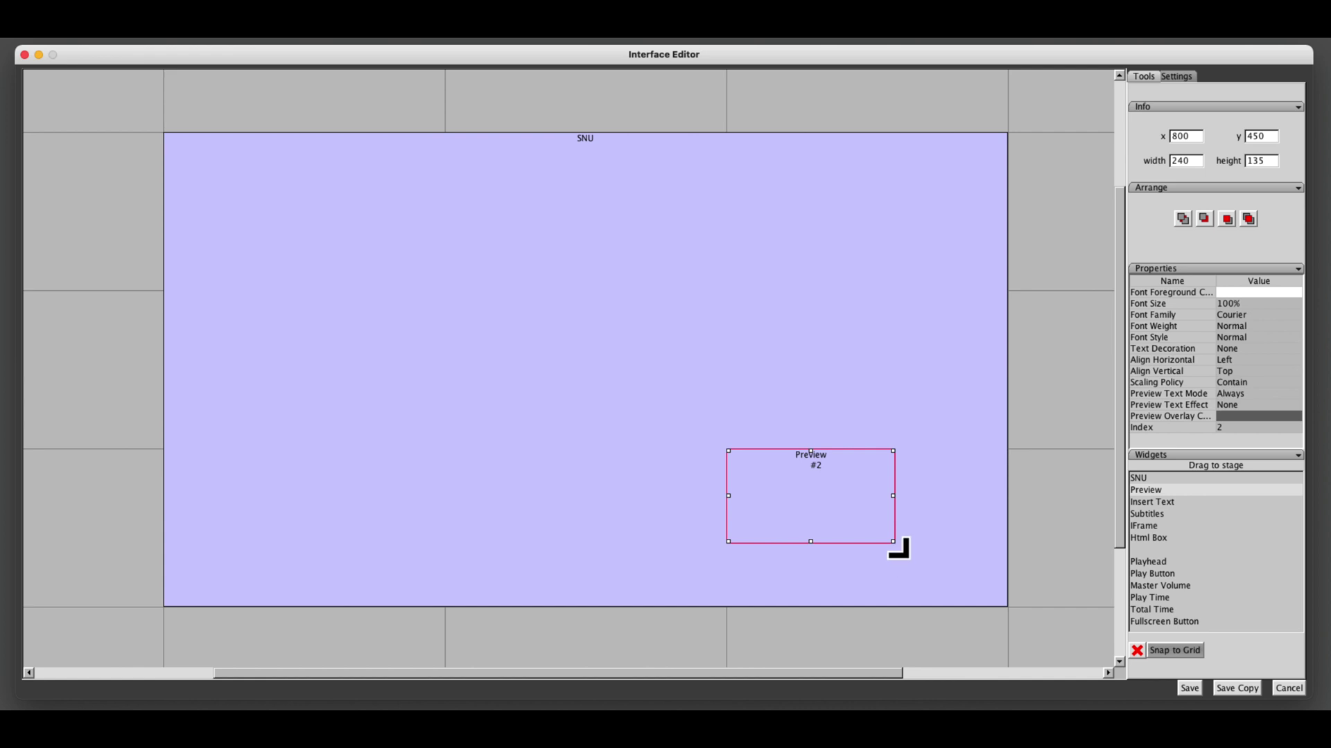
pyautogui.moveTo(896, 544); pyautogui.dragTo(1017, 622)
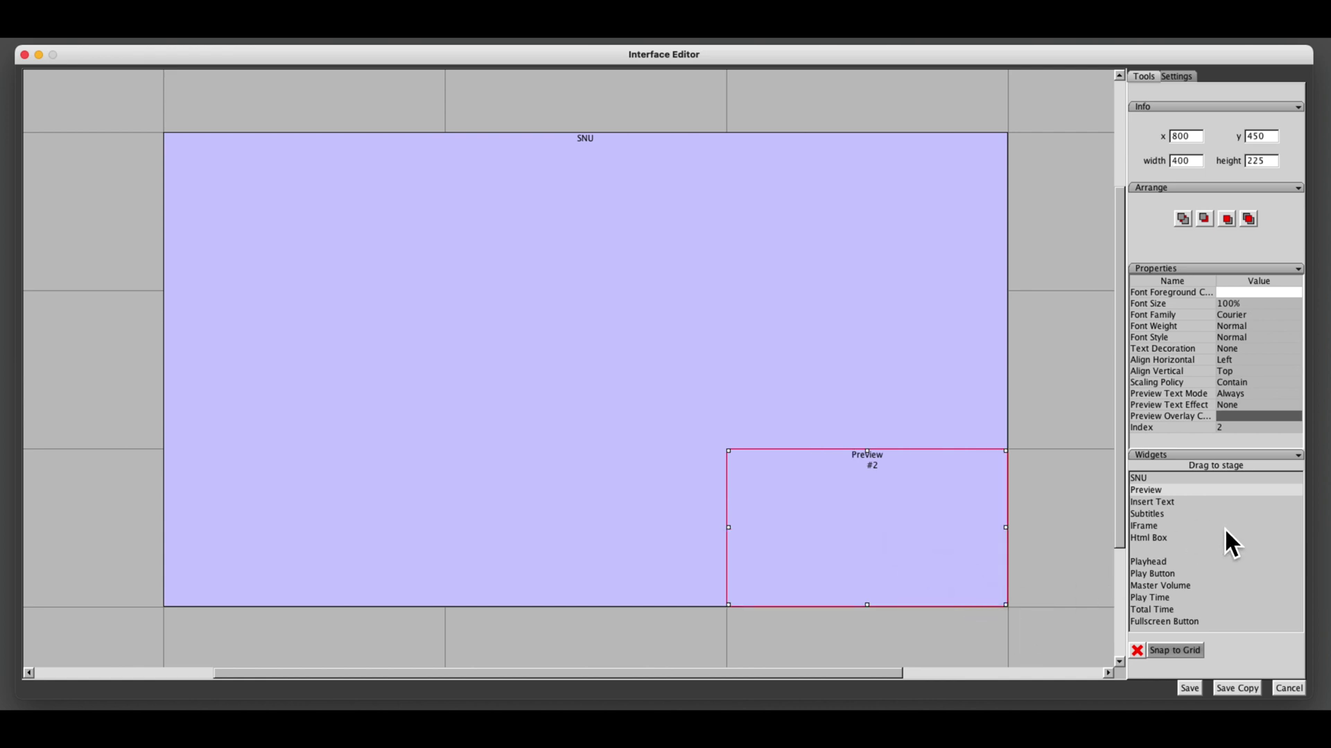
pyautogui.moveTo(1155, 499); pyautogui.dragTo(339, 208)
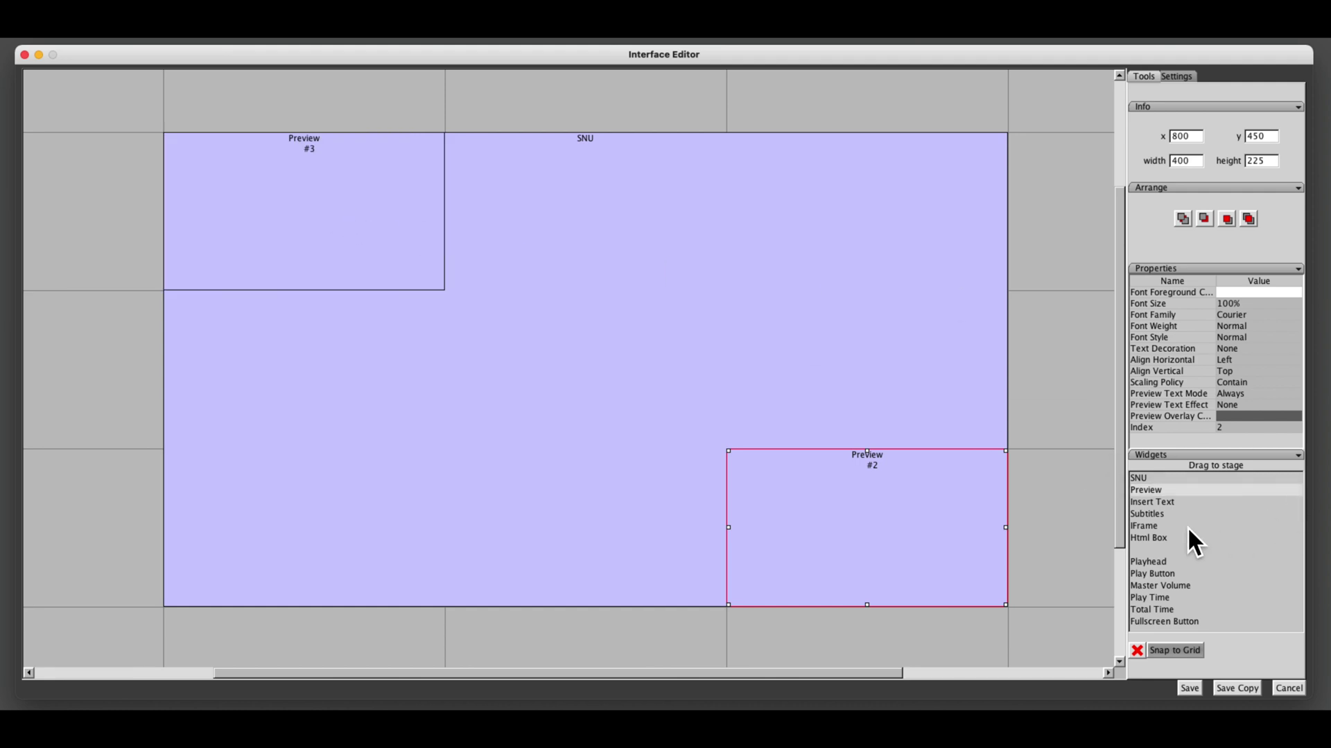
pyautogui.moveTo(1154, 493); pyautogui.dragTo(946, 195)
pyautogui.moveTo(1160, 494); pyautogui.dragTo(859, 413)
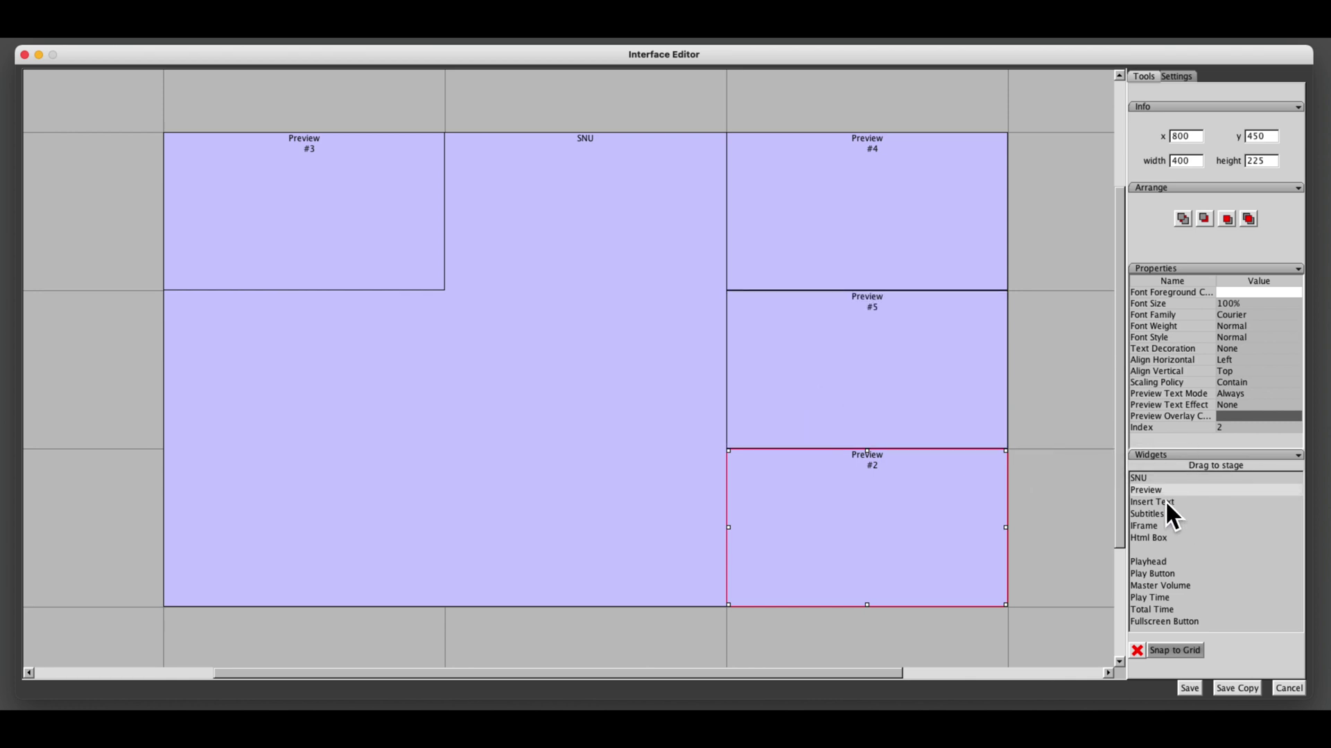
pyautogui.moveTo(1154, 492); pyautogui.dragTo(356, 549)
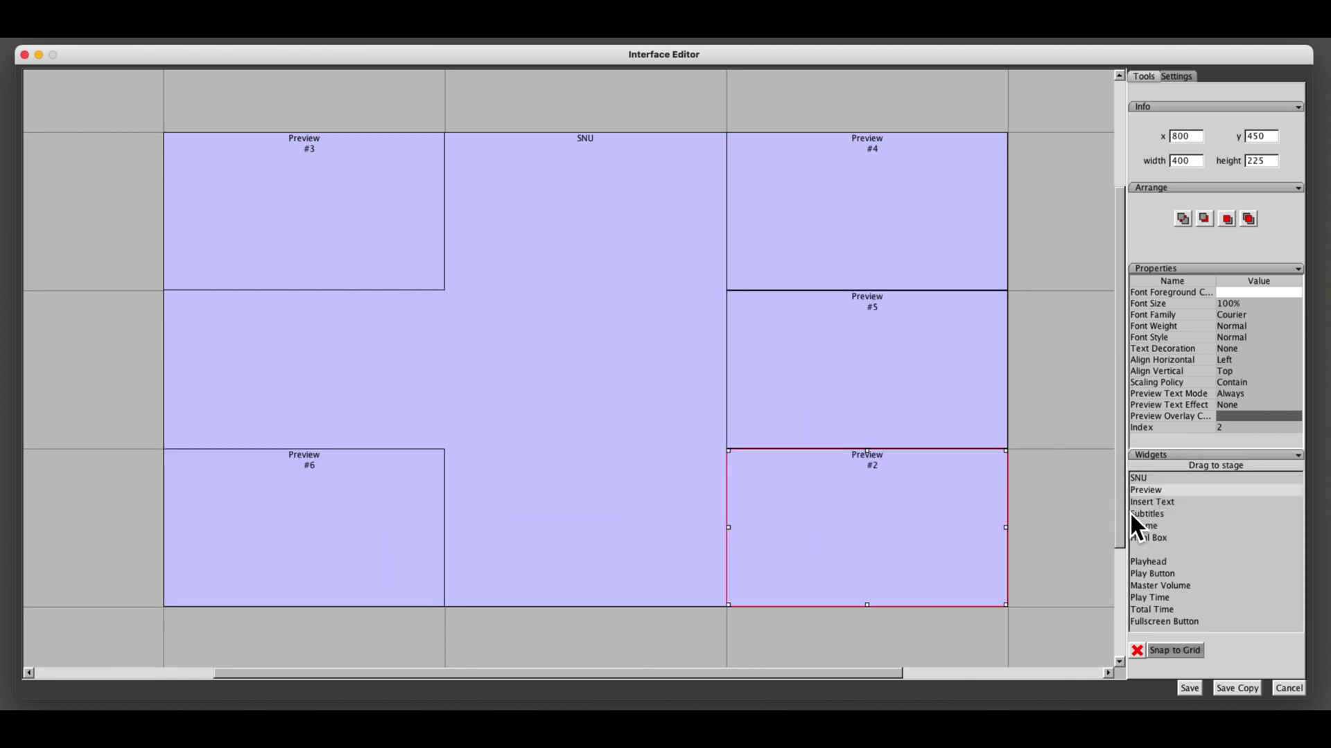
pyautogui.moveTo(1155, 492); pyautogui.dragTo(371, 377)
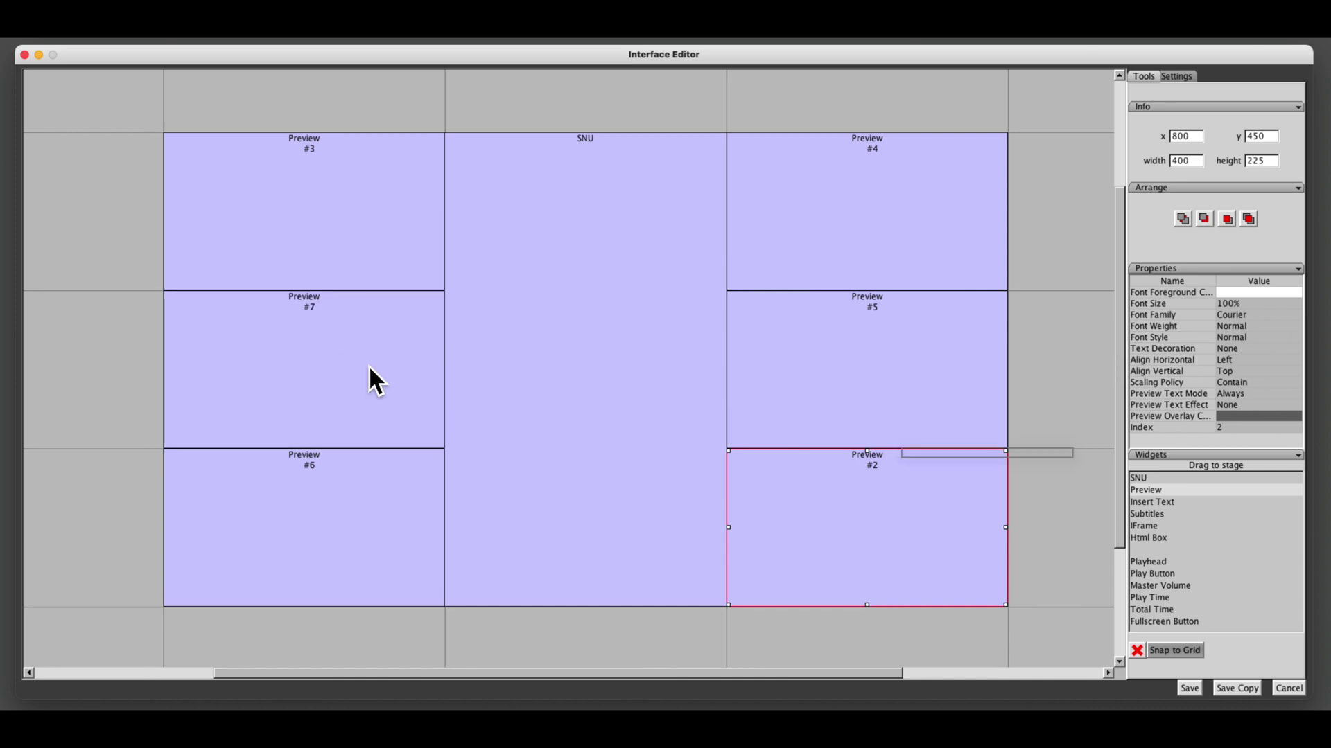
pyautogui.click(1194, 689)
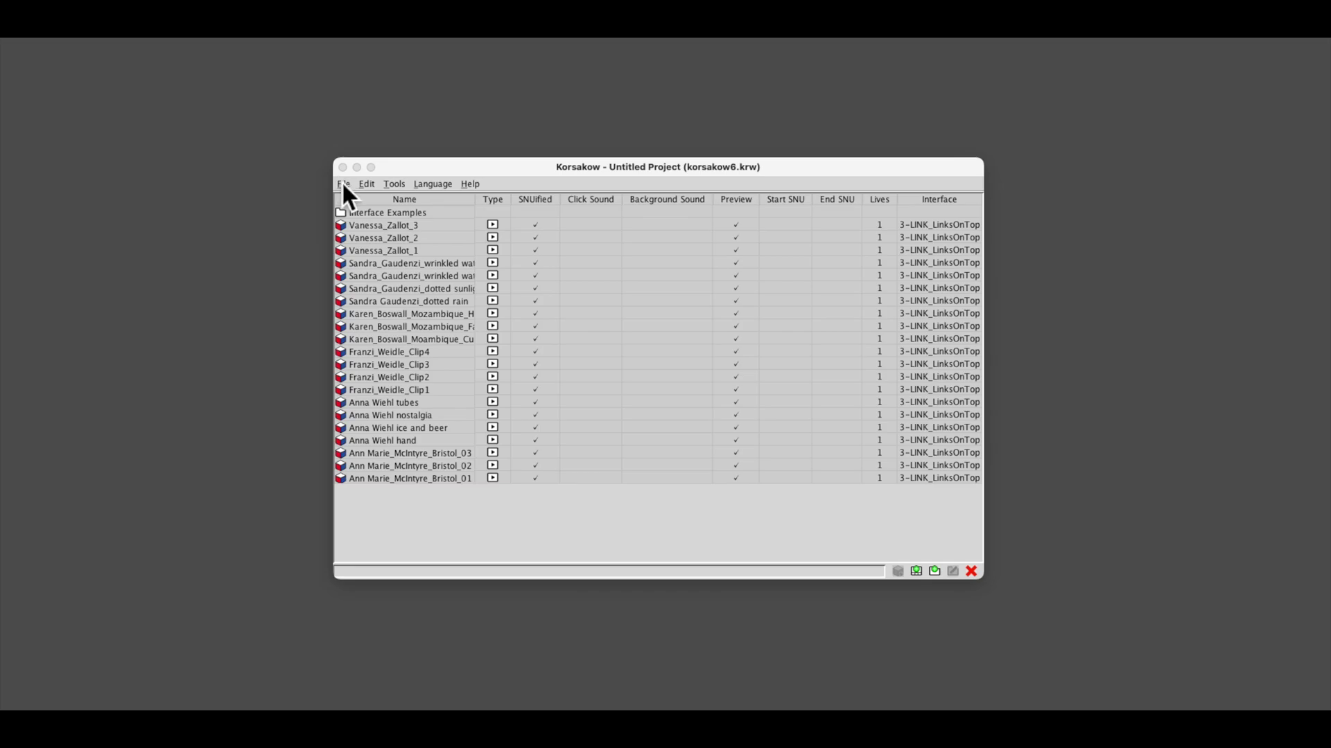
# Step: Export the project For Web as index.html into the export folder
pyautogui.click(348, 188)
pyautogui.moveTo(365, 299)
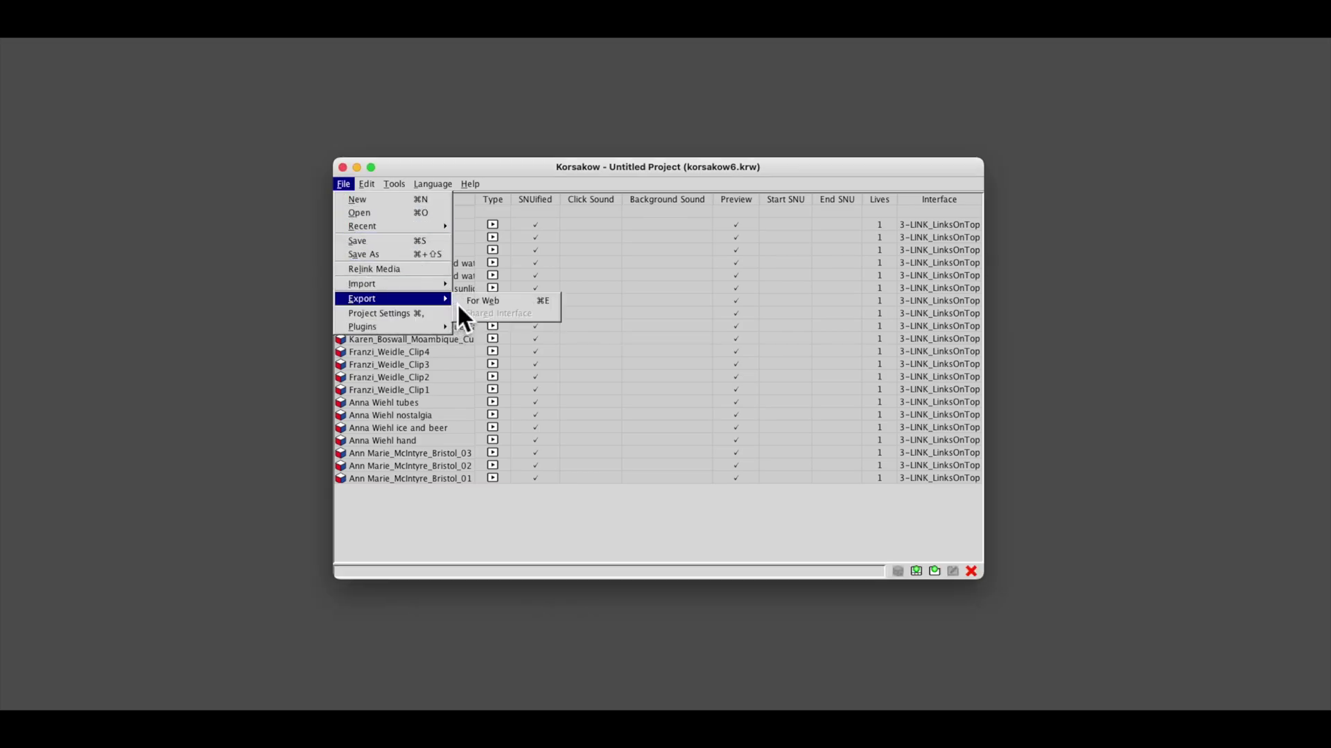
pyautogui.click(515, 301)
pyautogui.click(979, 656)
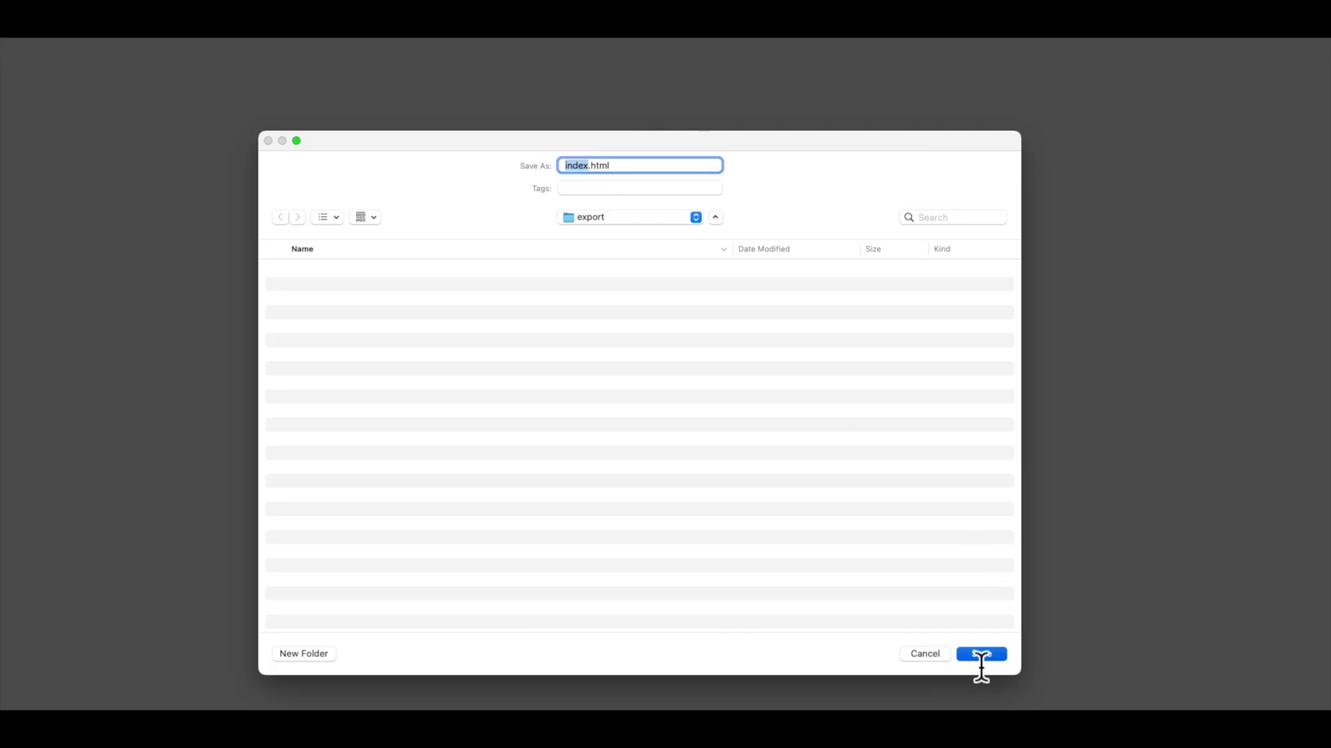